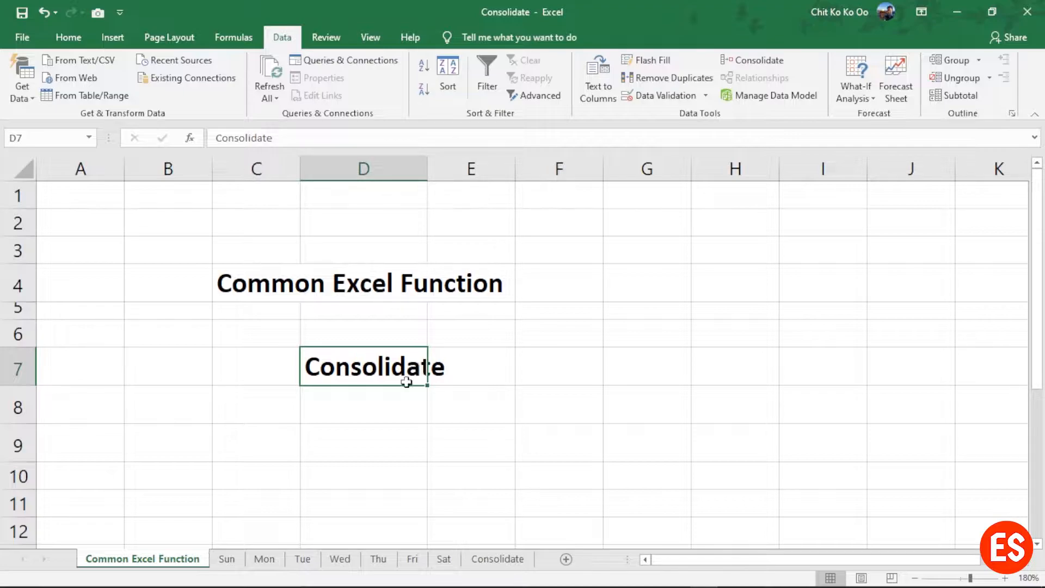
Step: Examine the sales tables on the Sun and Mon sheets and compare their Junction column headings
click(226, 560)
drag(97, 206, 256, 360)
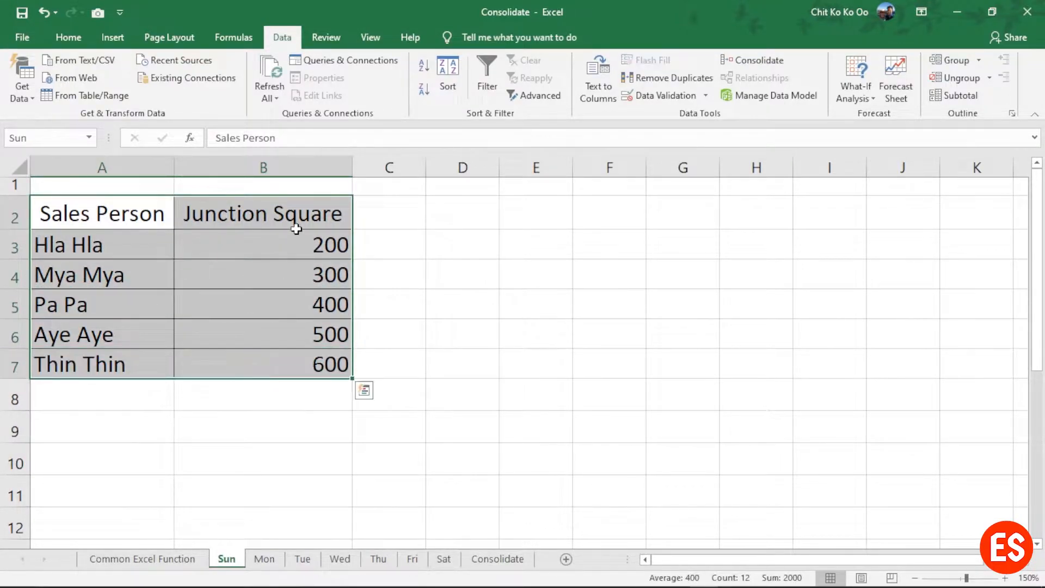
click(297, 228)
click(267, 565)
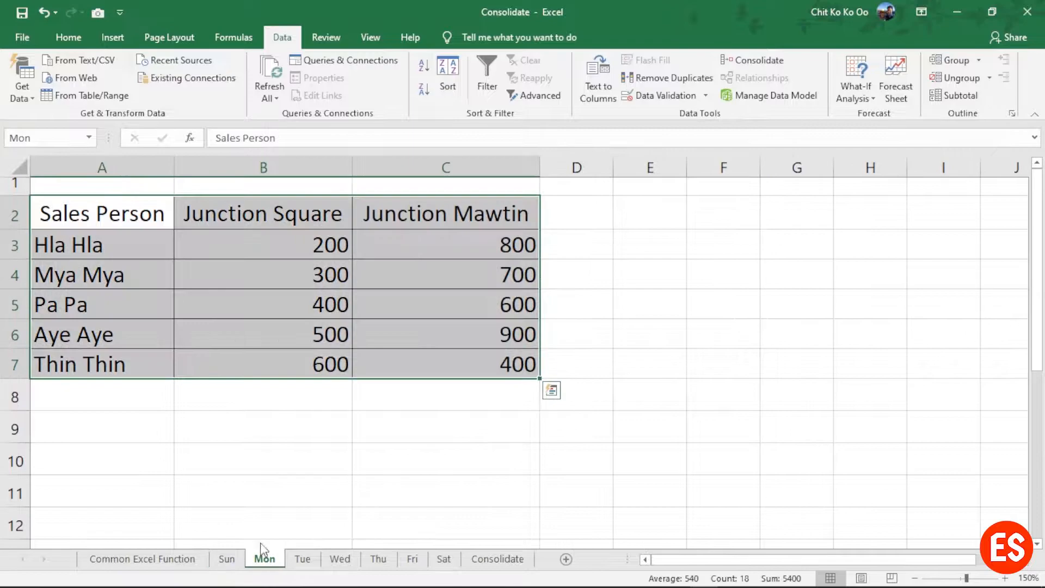
drag(117, 218, 437, 375)
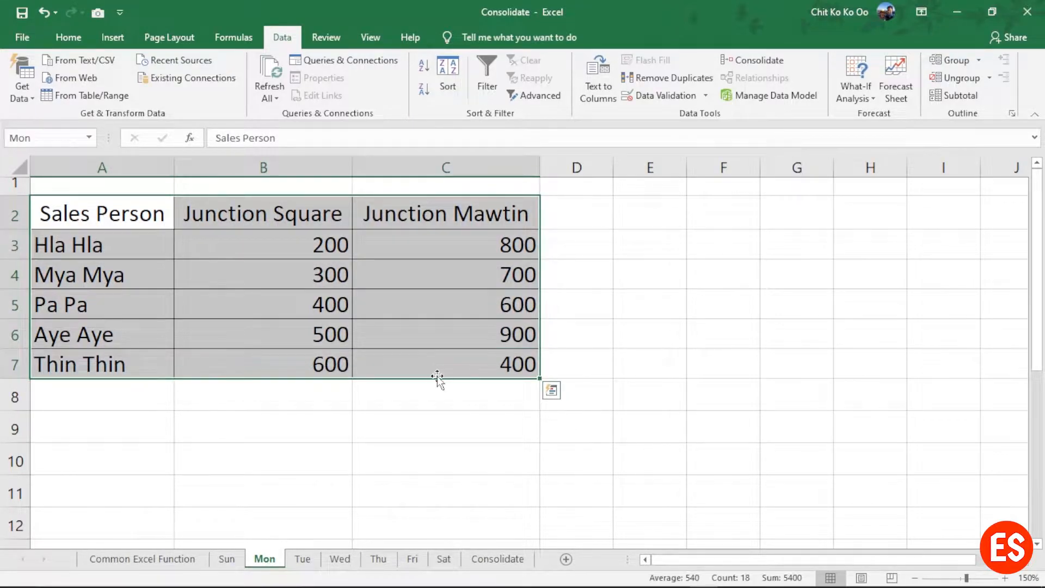
click(264, 212)
click(444, 212)
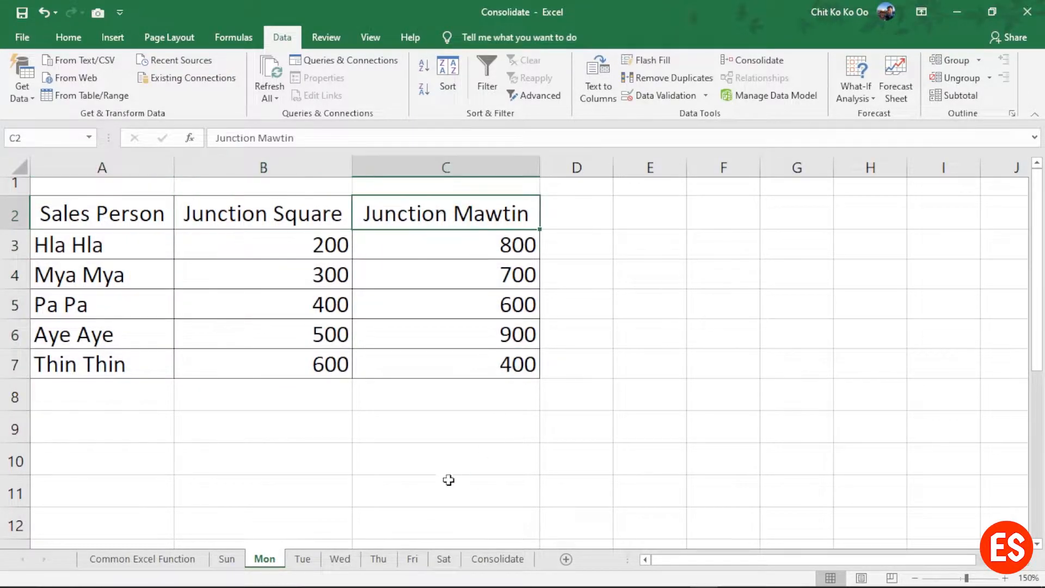
Step: Examine the sales tables on the Tue and Wed sheets, checking their extent and the sales person entries
click(303, 560)
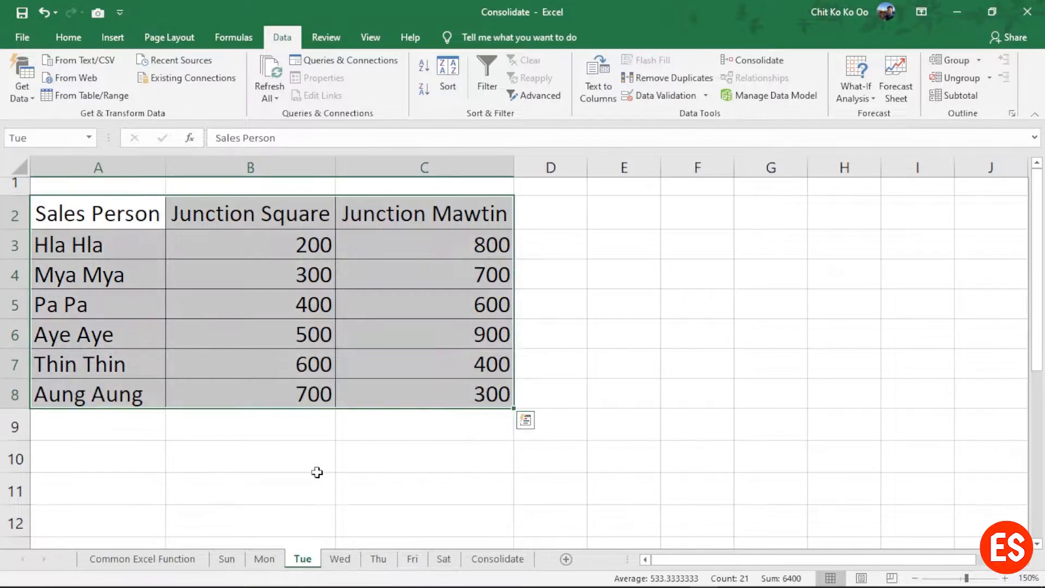
click(164, 219)
drag(164, 220, 493, 398)
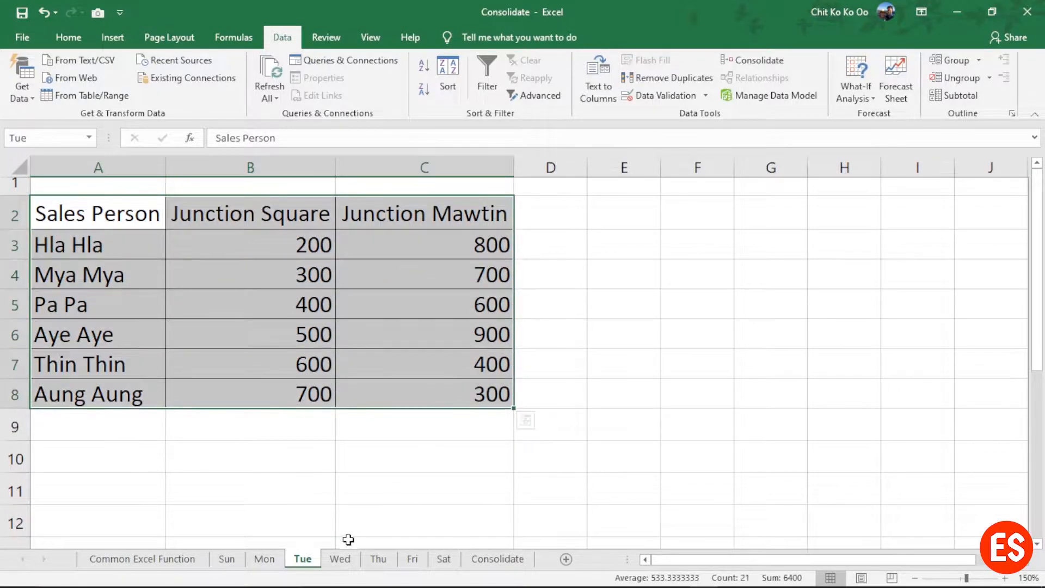
click(341, 559)
drag(104, 215, 535, 415)
click(81, 275)
click(76, 359)
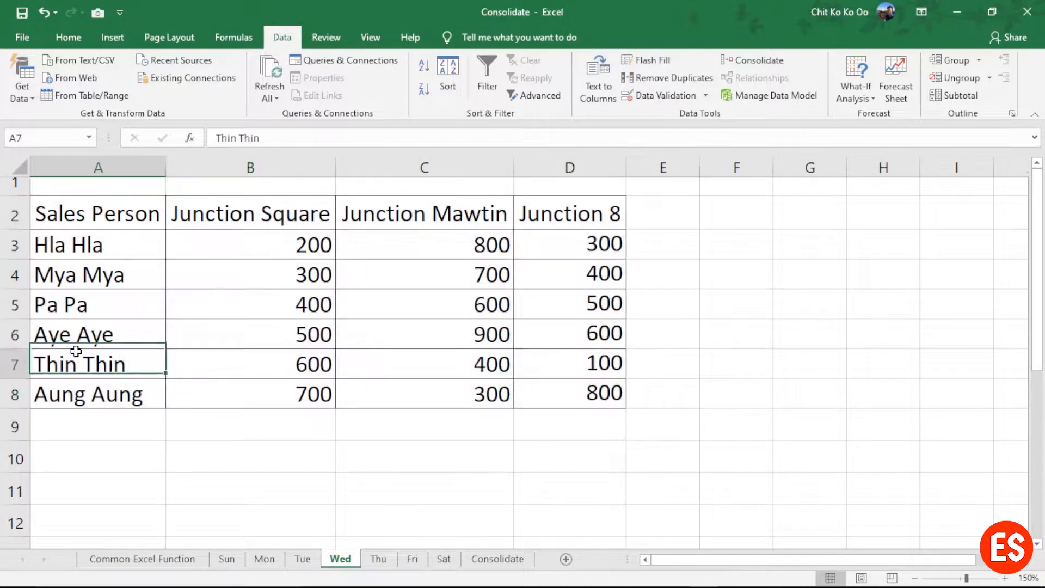
click(105, 403)
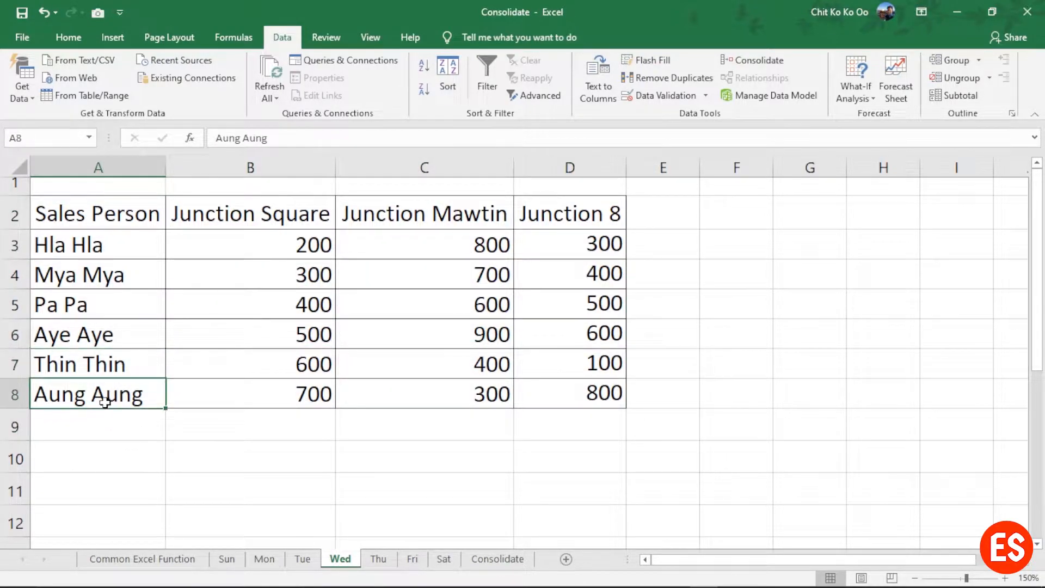
Step: Examine the Thu sheet's table, checking its last sales person row and the Junction 8 and Junction Mawtin columns
click(381, 560)
click(77, 420)
click(12, 426)
drag(82, 422, 551, 443)
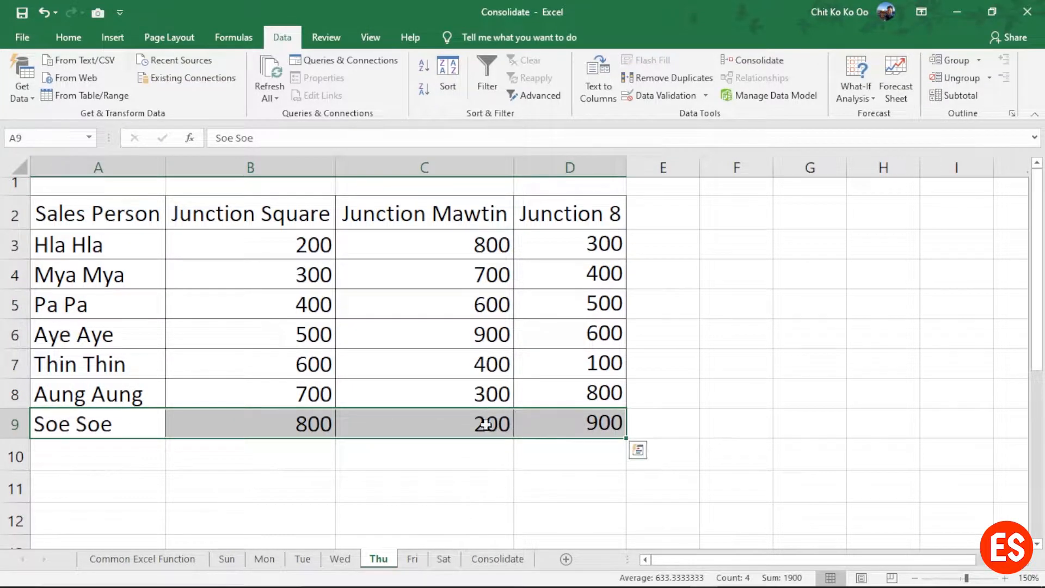
click(580, 172)
click(471, 173)
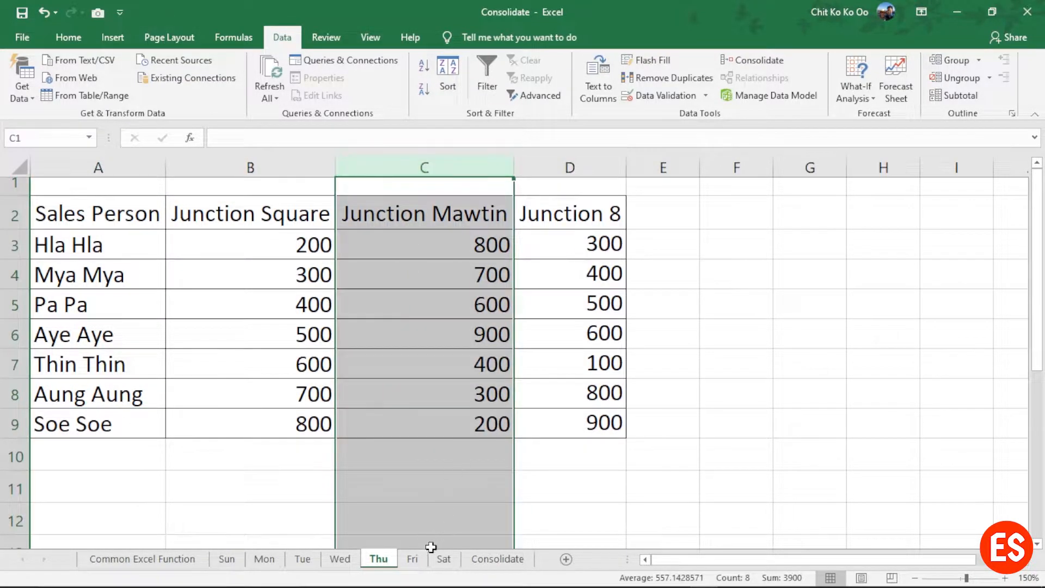
Step: Examine the Fri and Sat tables, checking the Junction Center column and the full extent of the Sat table
click(417, 561)
click(666, 343)
click(697, 275)
click(719, 188)
click(455, 565)
click(699, 253)
click(710, 203)
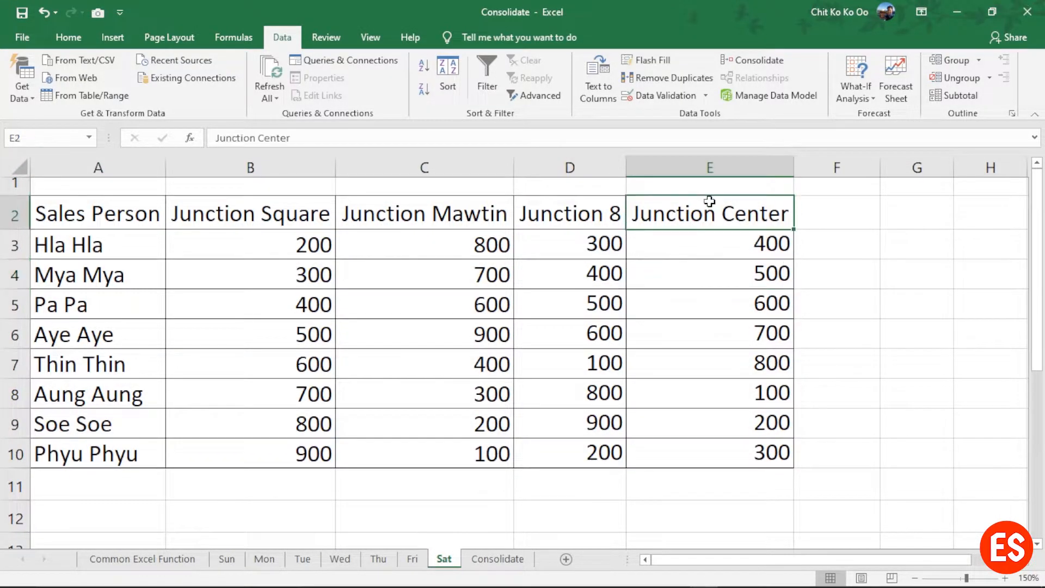
drag(68, 212, 710, 466)
Step: Select cell A1 on the empty Consolidate sheet as the destination
click(509, 564)
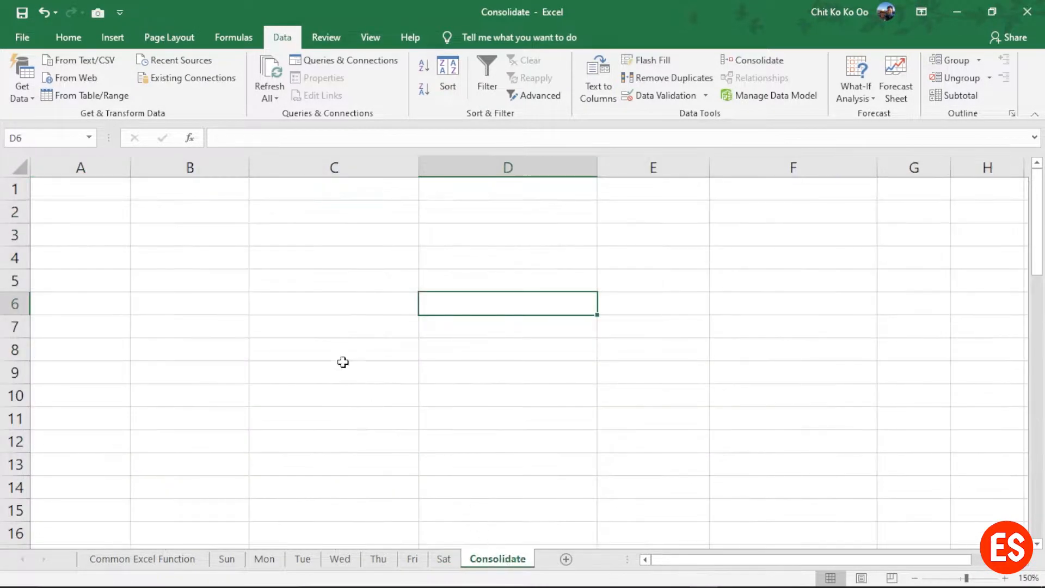
click(72, 196)
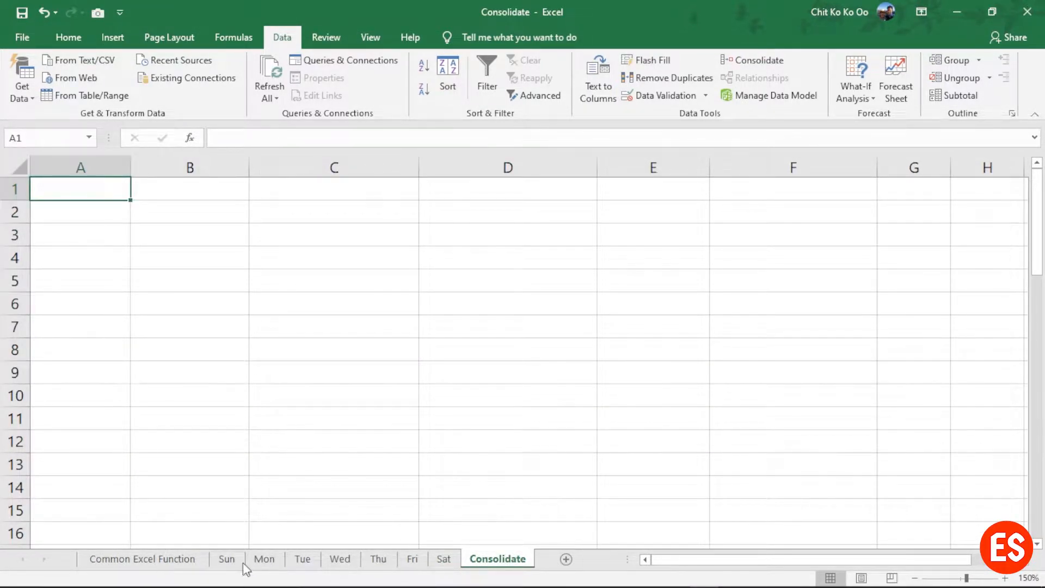
Step: Compare the differing rows and columns of the sales tables across the daily sheets from Sun to Sat
click(226, 560)
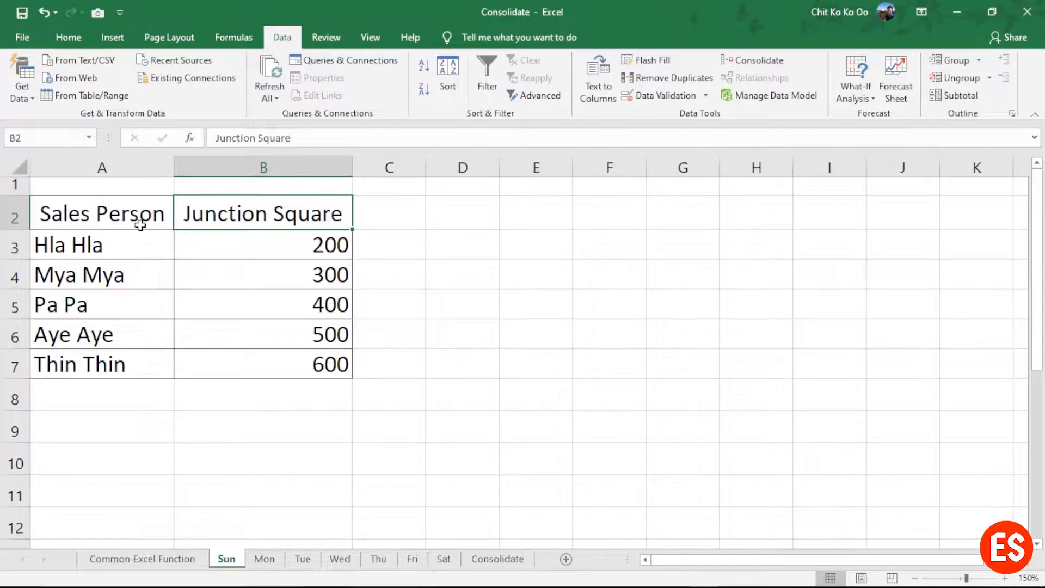
click(304, 560)
click(413, 559)
click(440, 561)
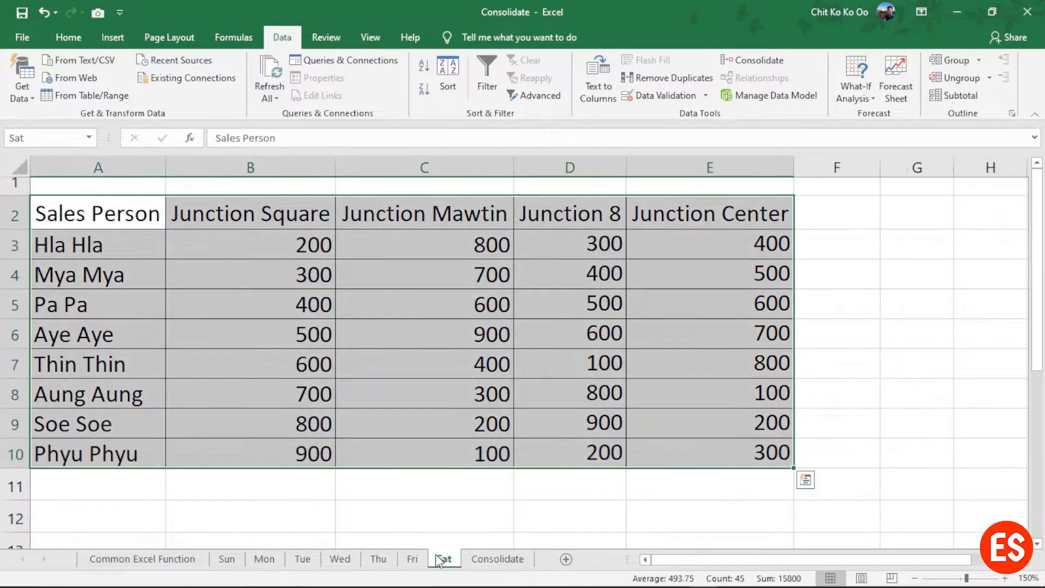
click(379, 559)
click(341, 559)
click(303, 559)
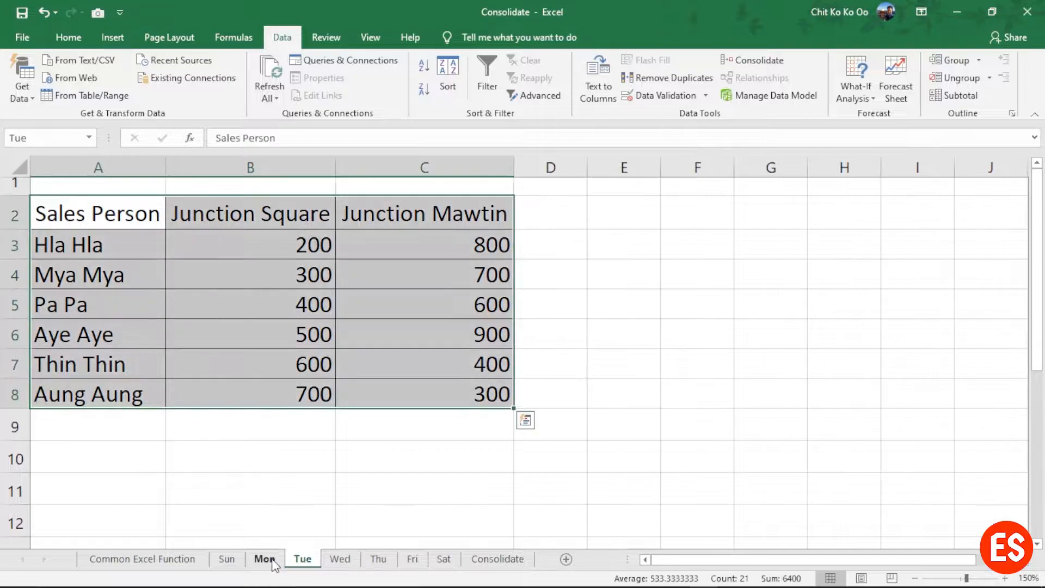
click(264, 560)
click(228, 559)
click(264, 560)
click(303, 559)
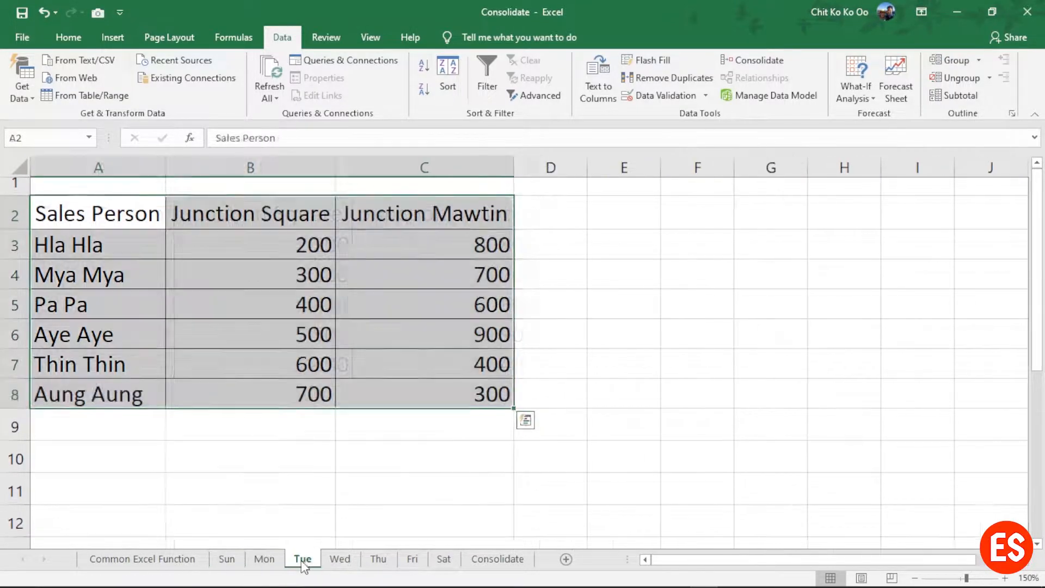
click(340, 560)
click(226, 562)
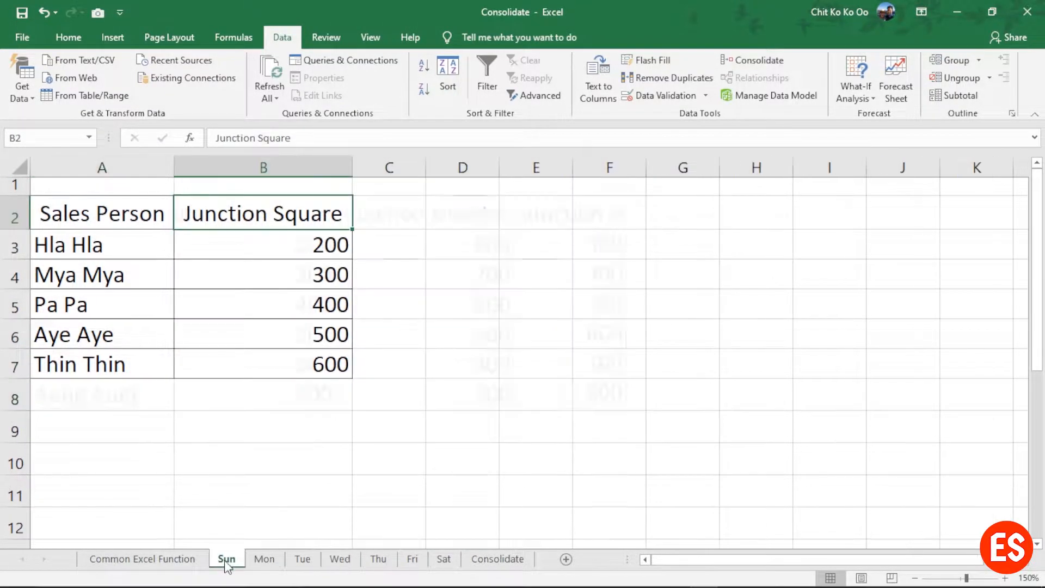
click(96, 250)
click(265, 563)
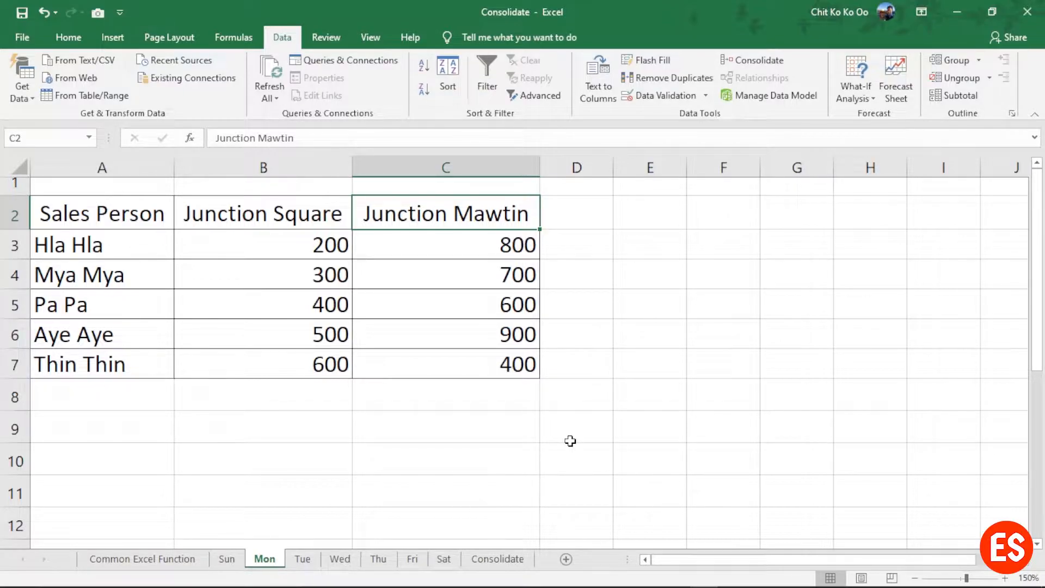
Step: Return to the Consolidate sheet, review the Consolidate dialog's function, references and label options, and close it without consolidating
click(496, 560)
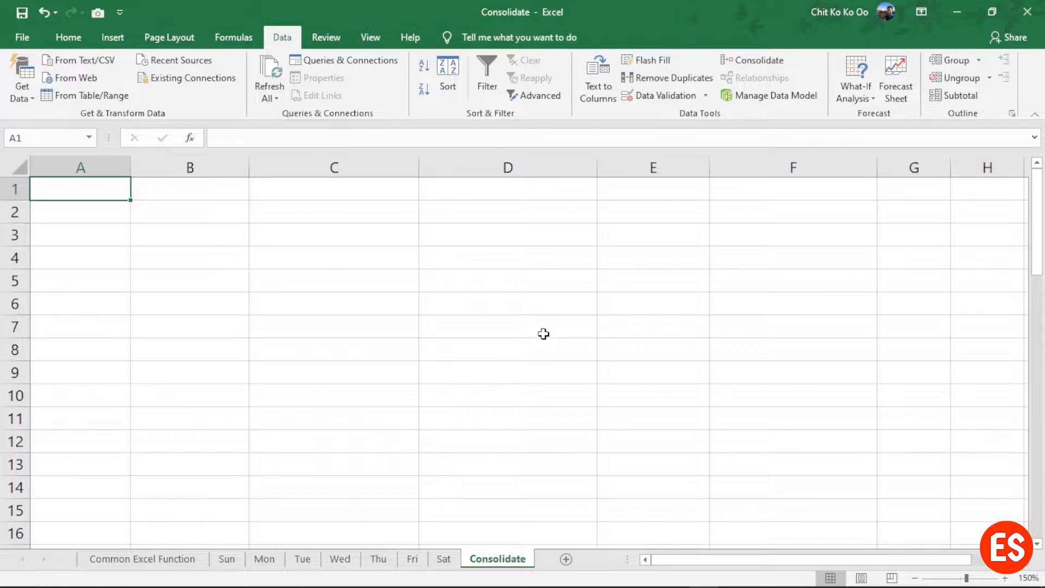
click(68, 38)
click(280, 42)
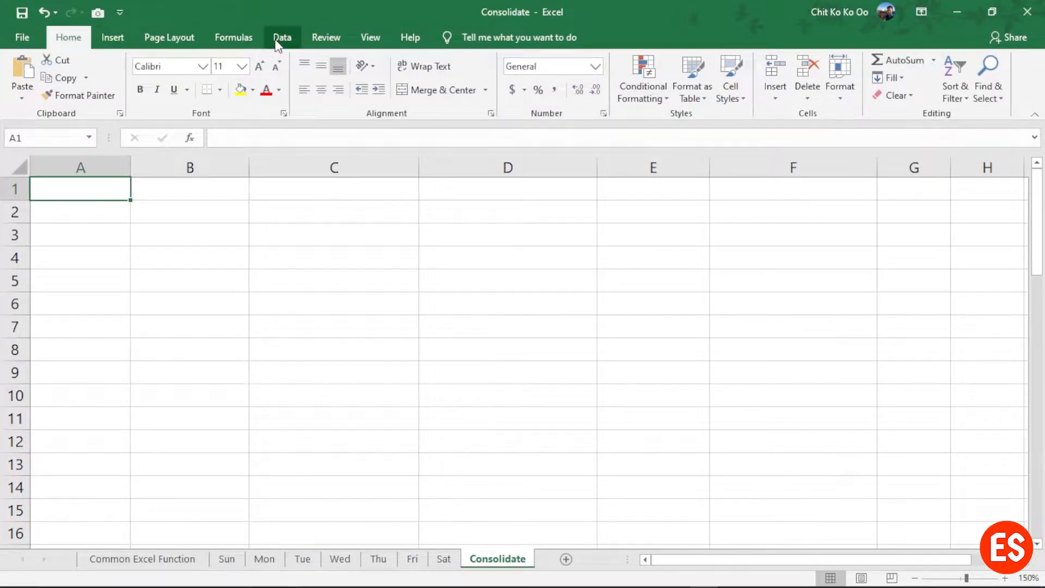
click(761, 61)
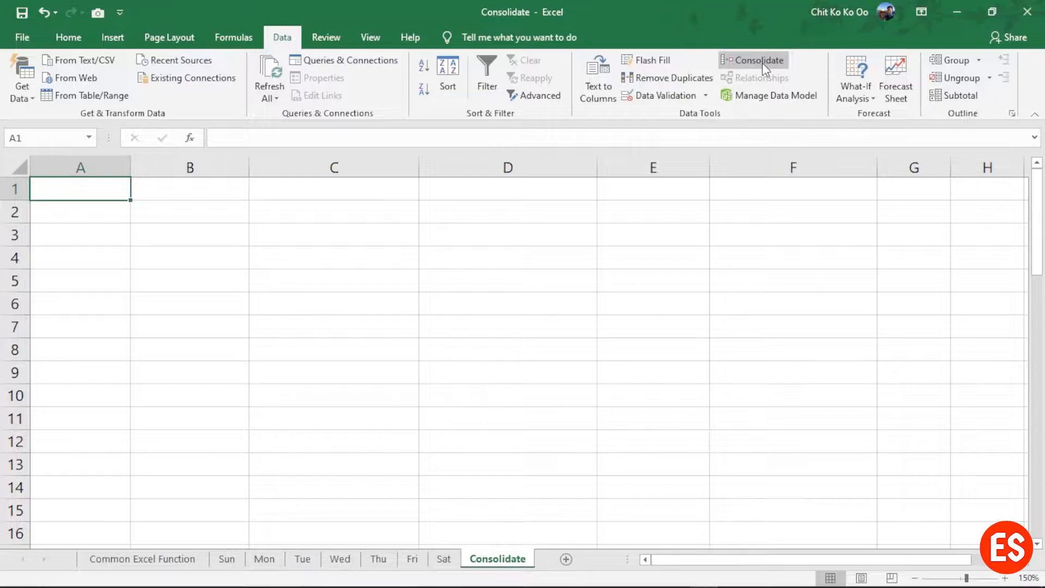
click(763, 63)
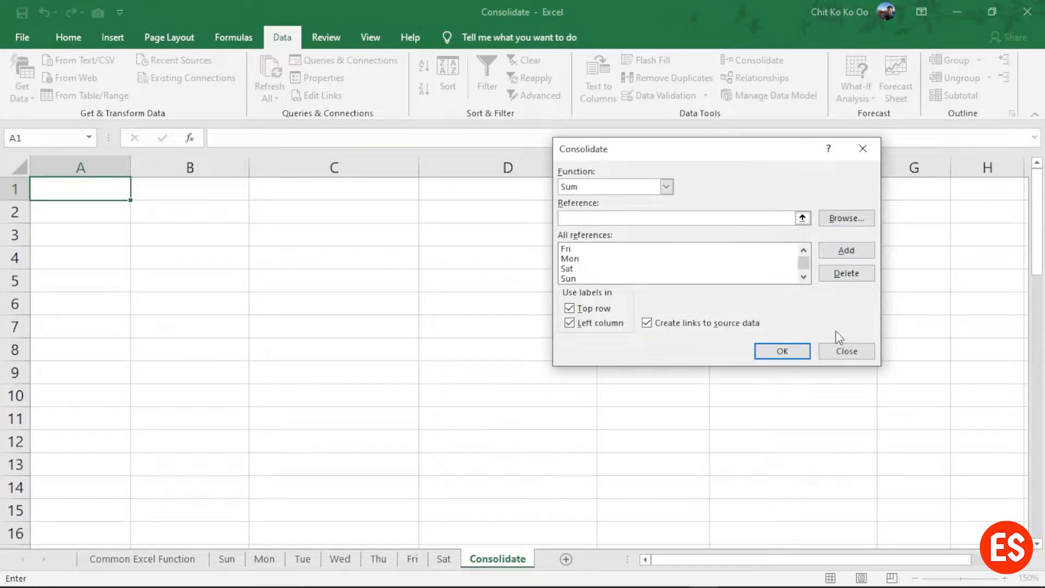
click(847, 353)
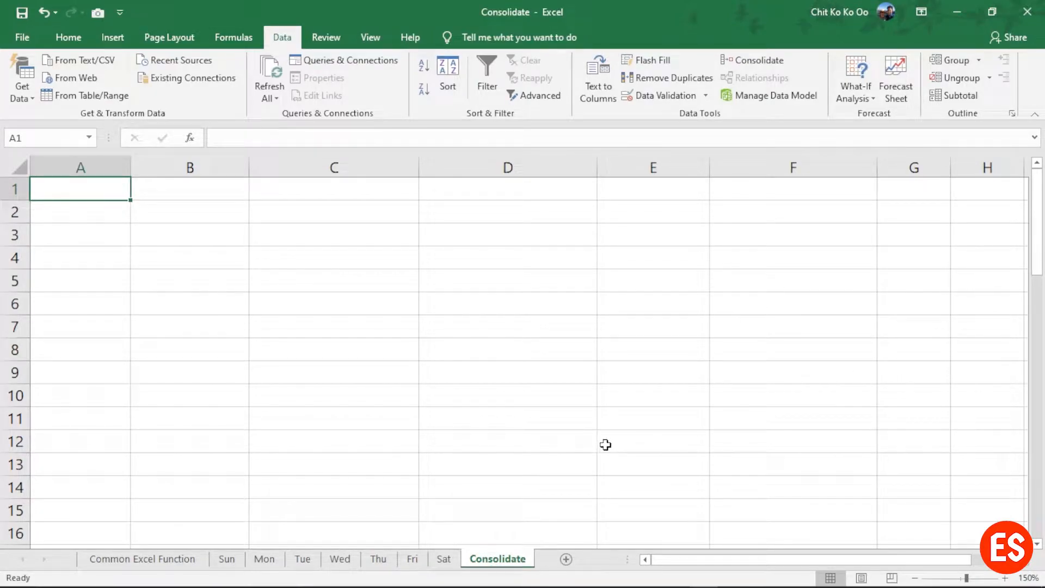
Step: Select the table A2:B7 on the Sun sheet and check its defined range name
click(229, 566)
click(446, 447)
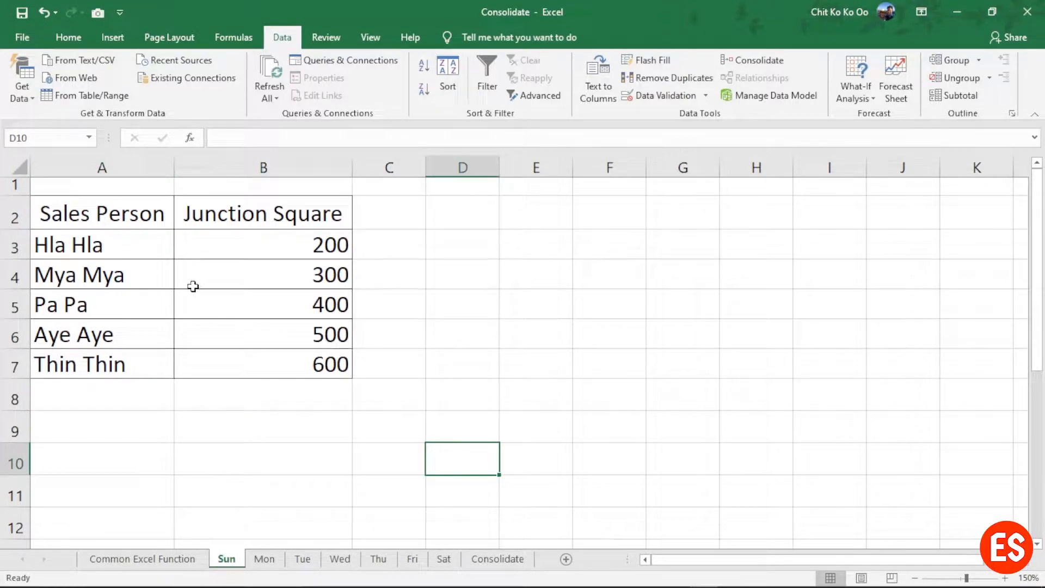
drag(106, 218, 255, 362)
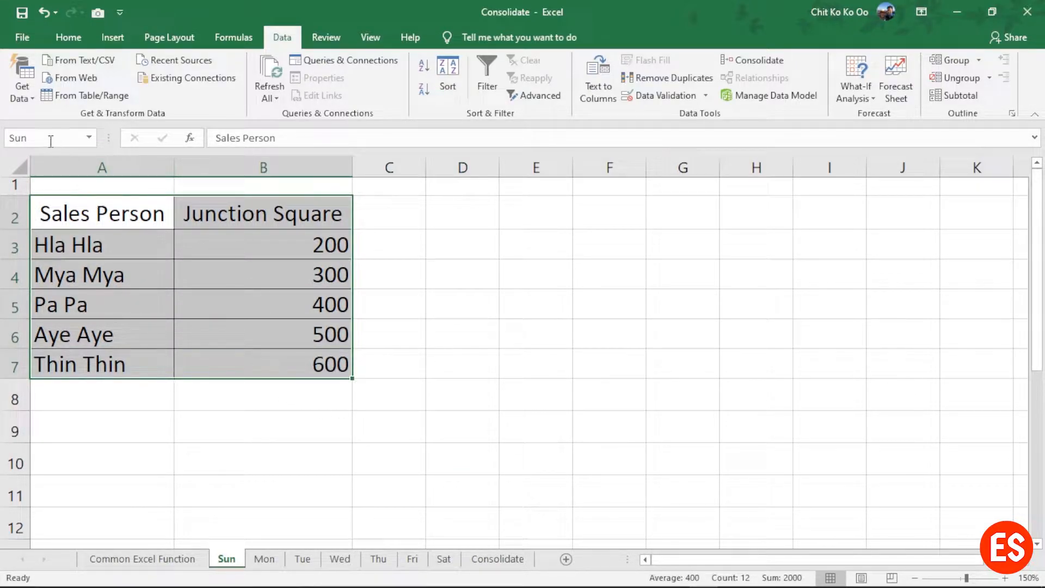
key(ctrl+q)
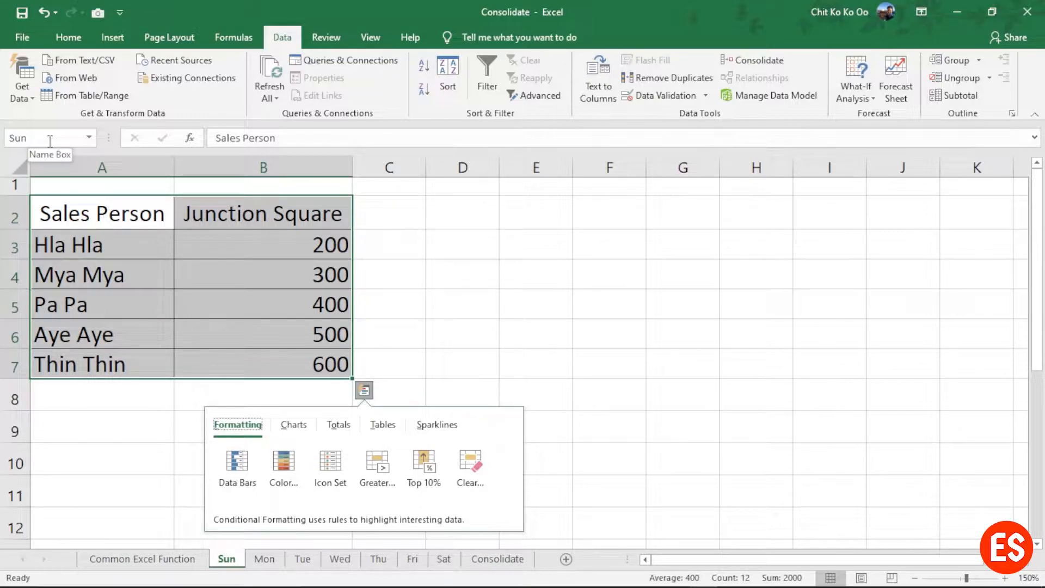
drag(158, 225, 272, 369)
click(40, 138)
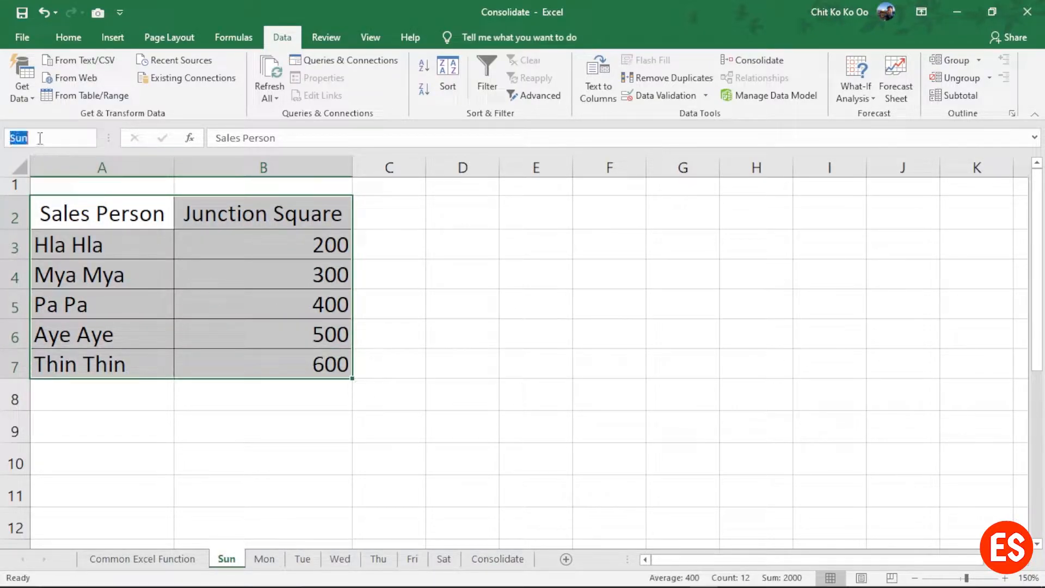
Step: Select the table A2:C7 on the Mon sheet and check its defined range name
click(265, 559)
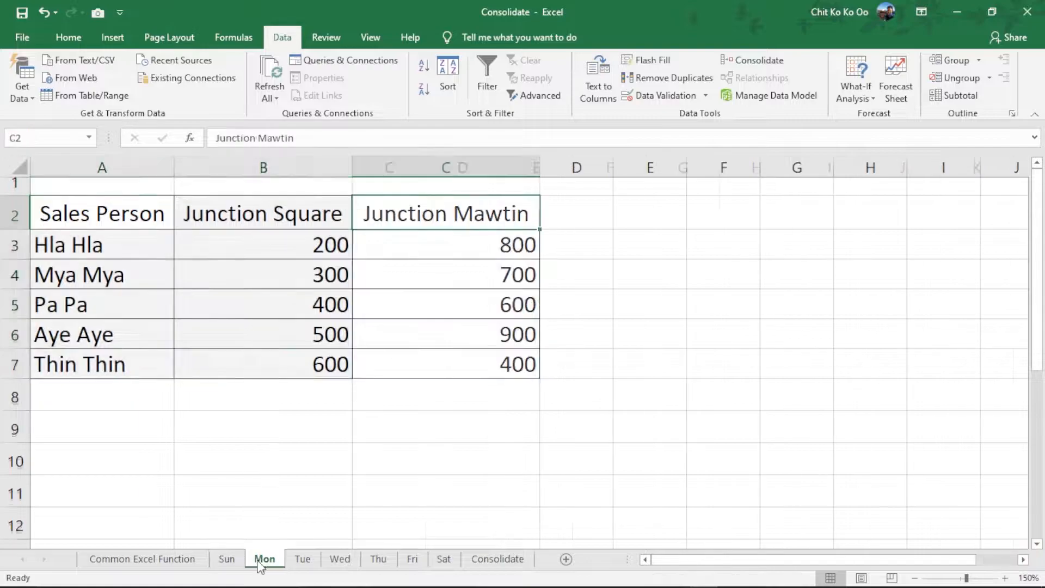
drag(70, 218, 428, 355)
click(49, 139)
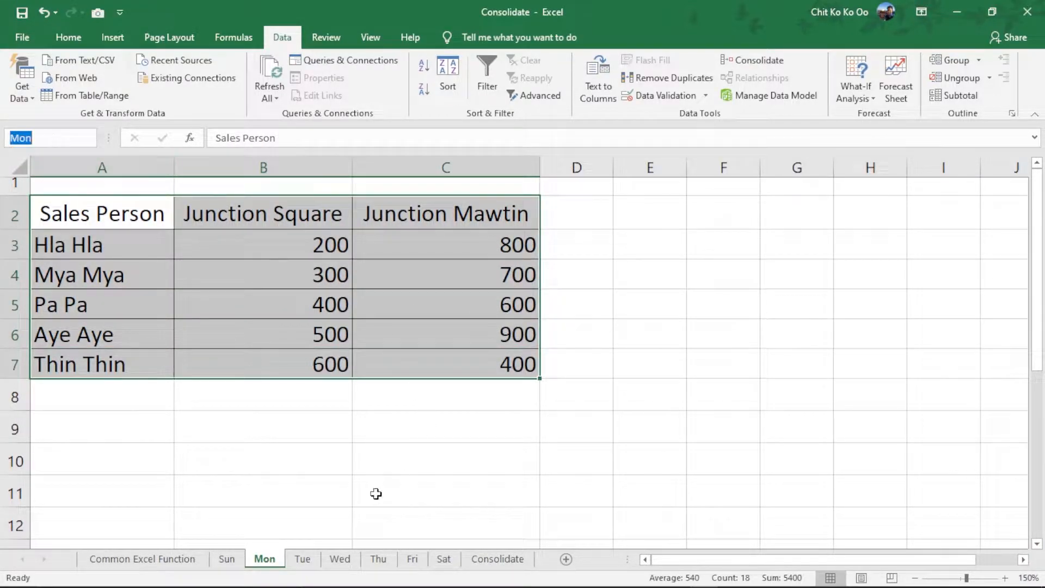
Step: Select the tables A2:C8 on the Tue sheet and A2:D8 on the Wed sheet to check their range names
click(303, 561)
drag(133, 213, 427, 398)
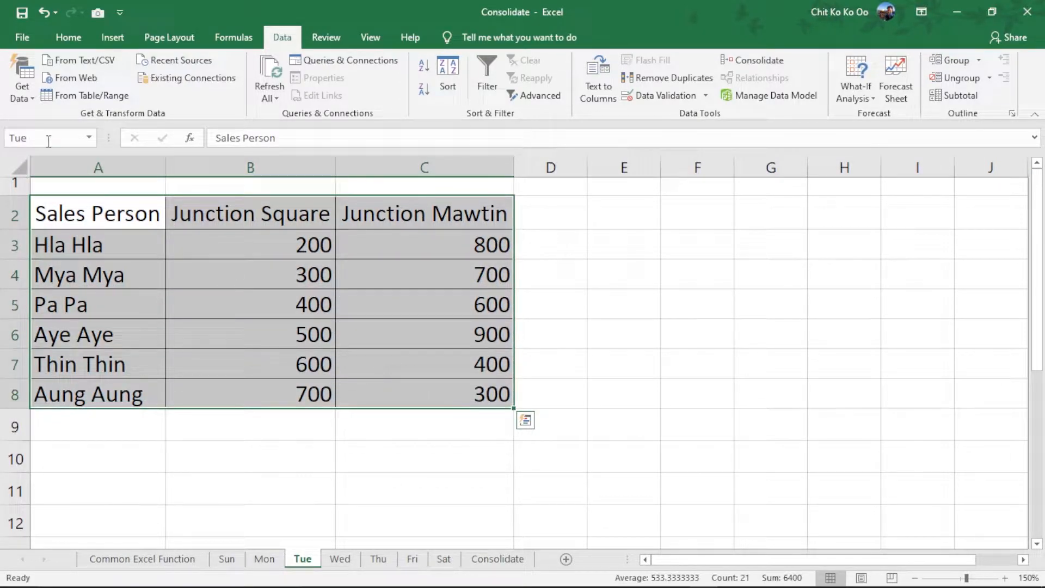
click(340, 559)
drag(82, 216, 563, 392)
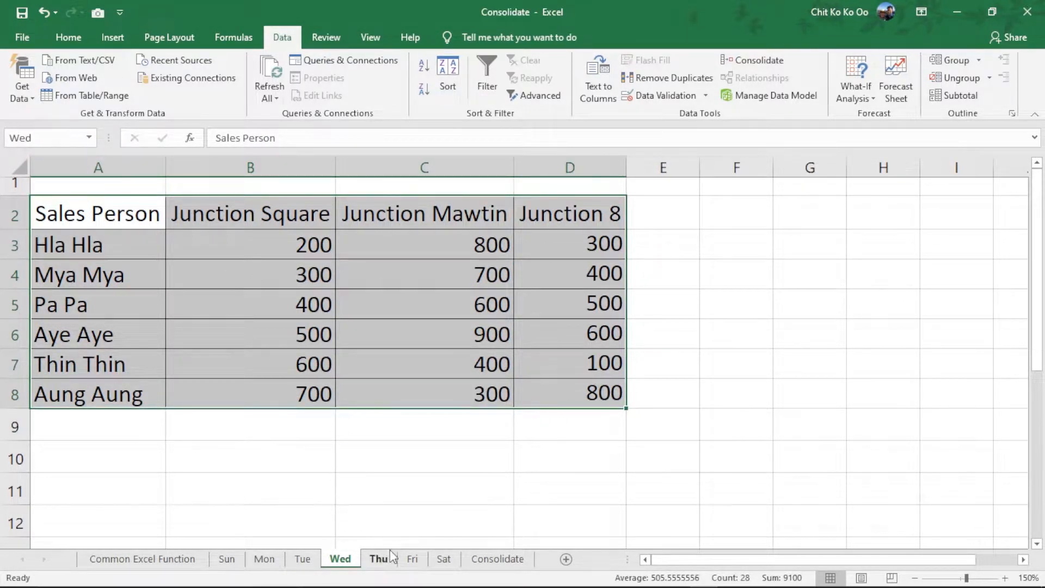
Step: Check the Sat table's range name and open the Name Manager to review all the defined daily ranges
click(444, 560)
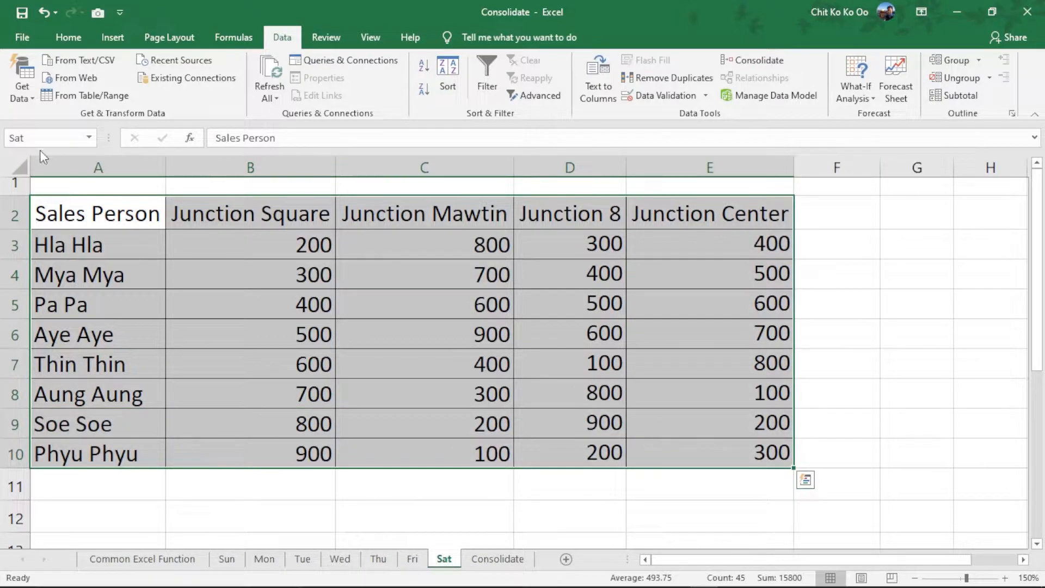
click(250, 40)
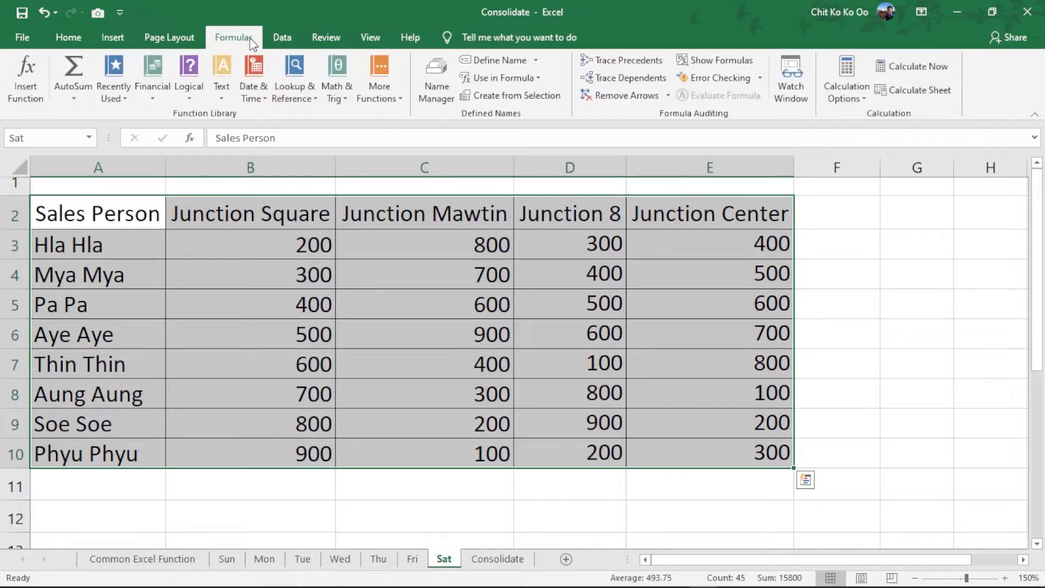
click(444, 74)
drag(663, 105, 407, 125)
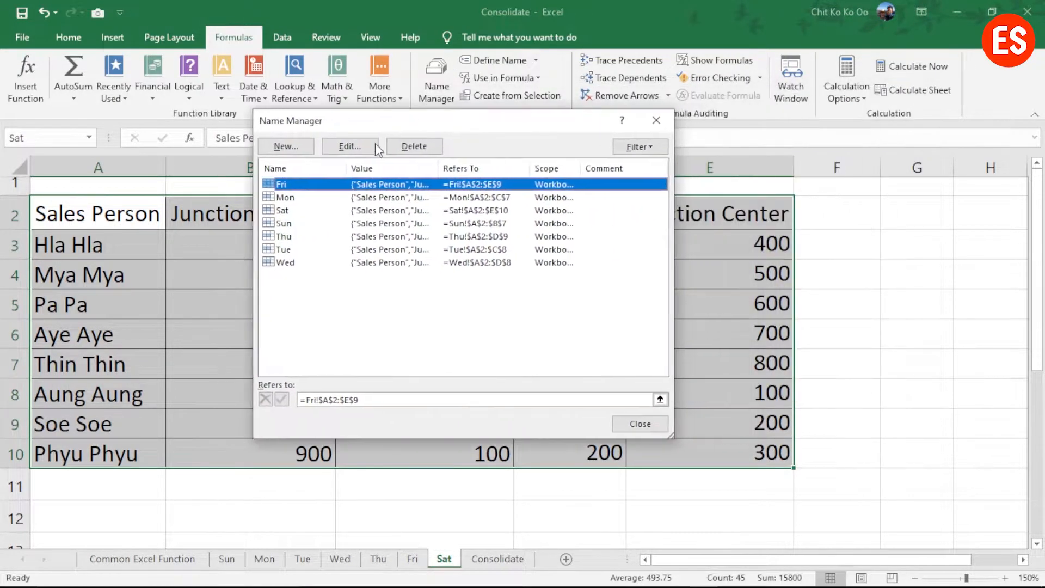
Step: Review all the daily range names in the Name Manager in reverse alphabetical order and close it
drag(322, 311, 312, 184)
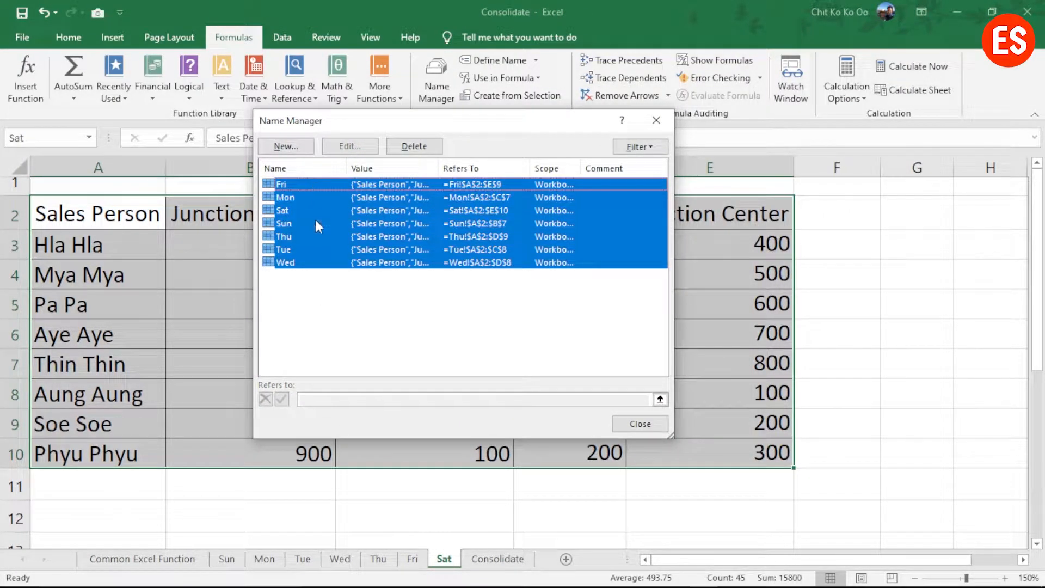
click(306, 171)
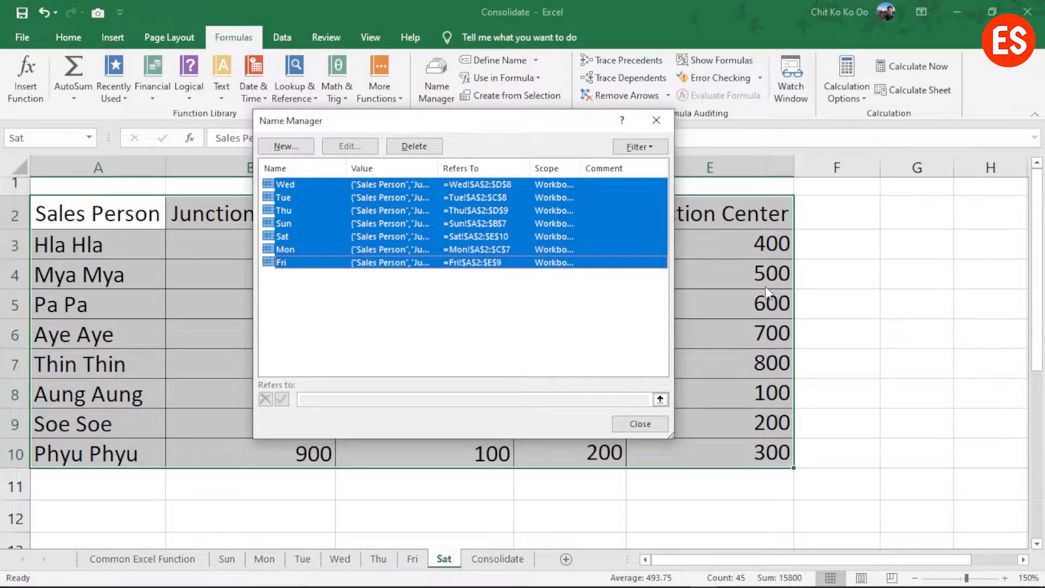
click(639, 424)
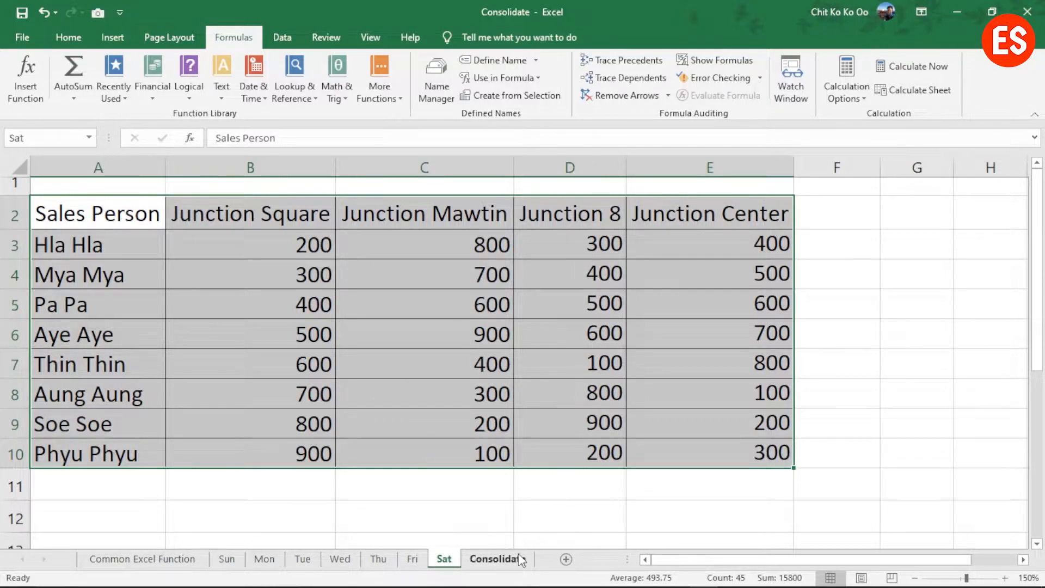
Step: Start the Consolidate command with cell A1 of the Consolidate sheet as the destination
click(493, 561)
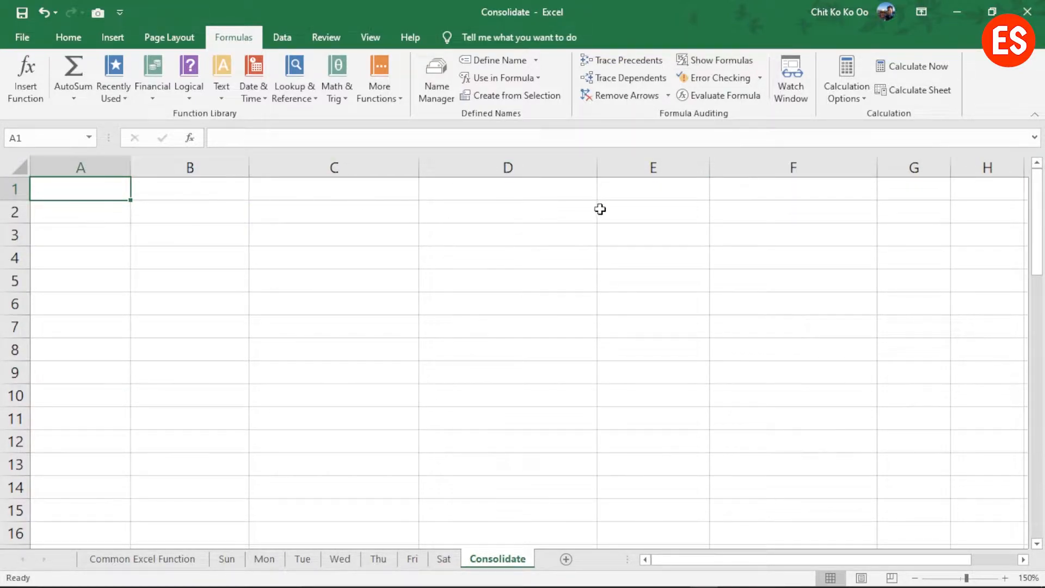
click(529, 195)
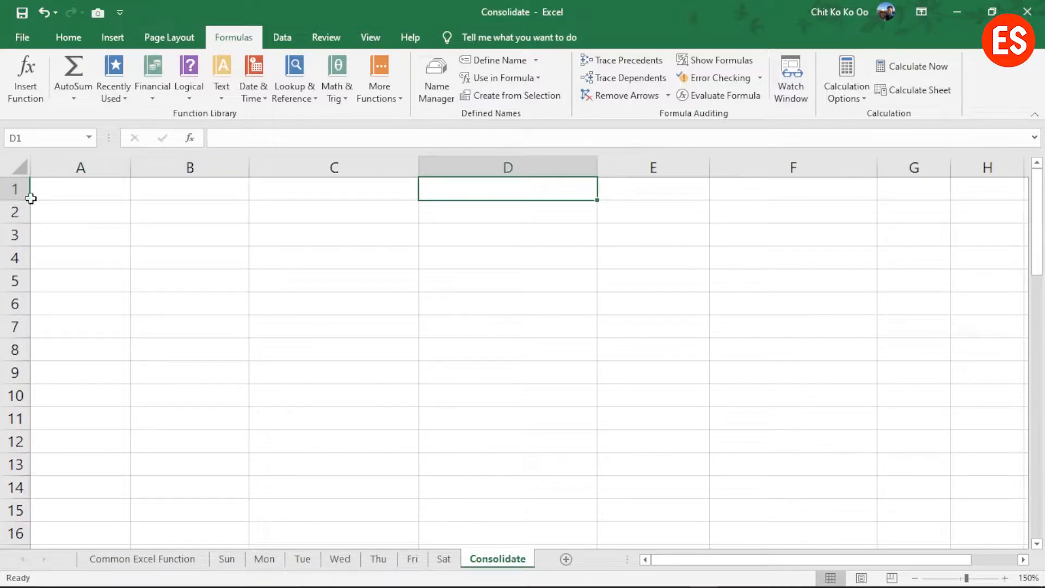
click(75, 186)
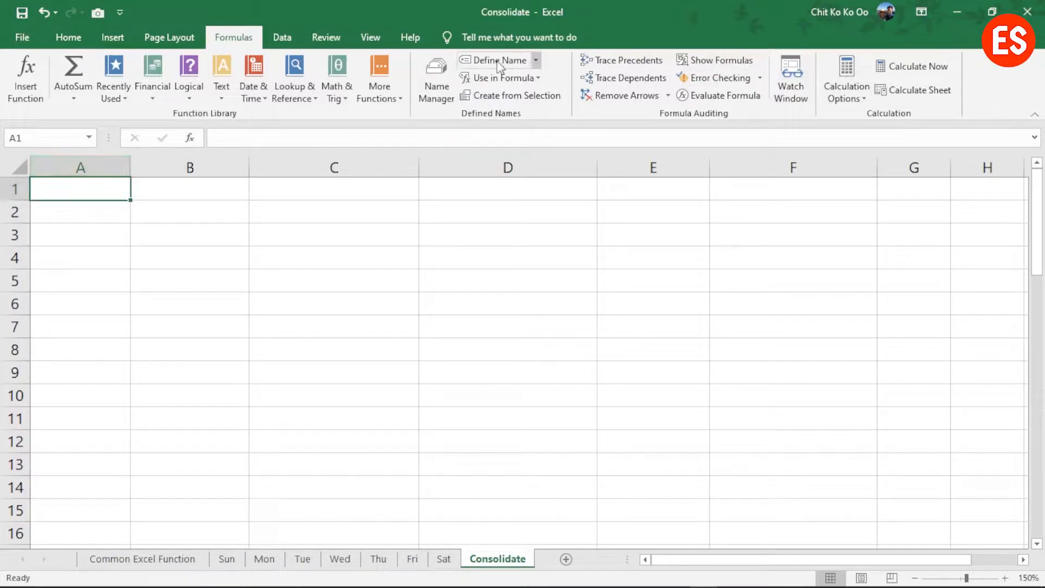
click(284, 39)
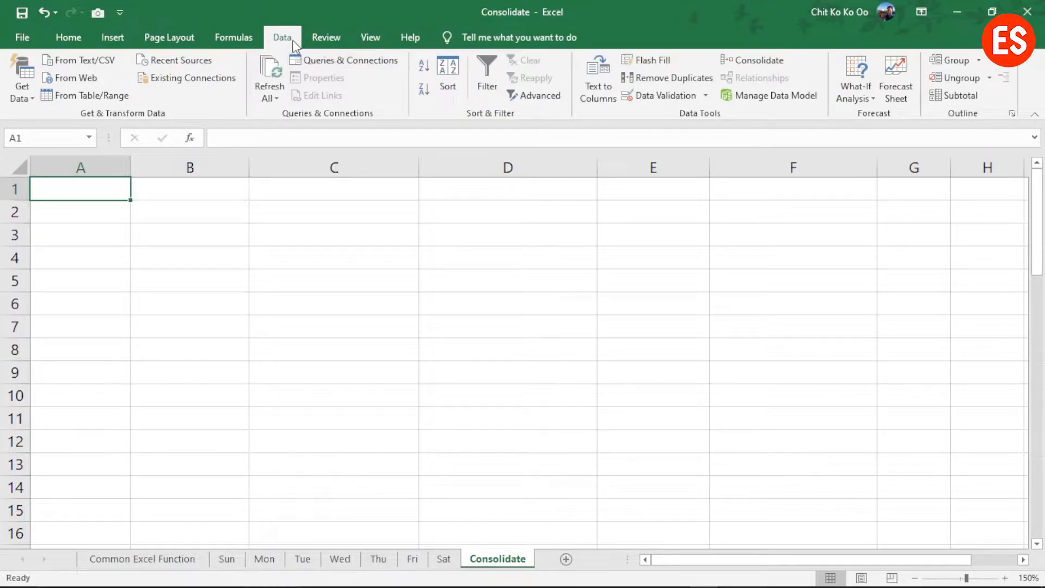
click(770, 63)
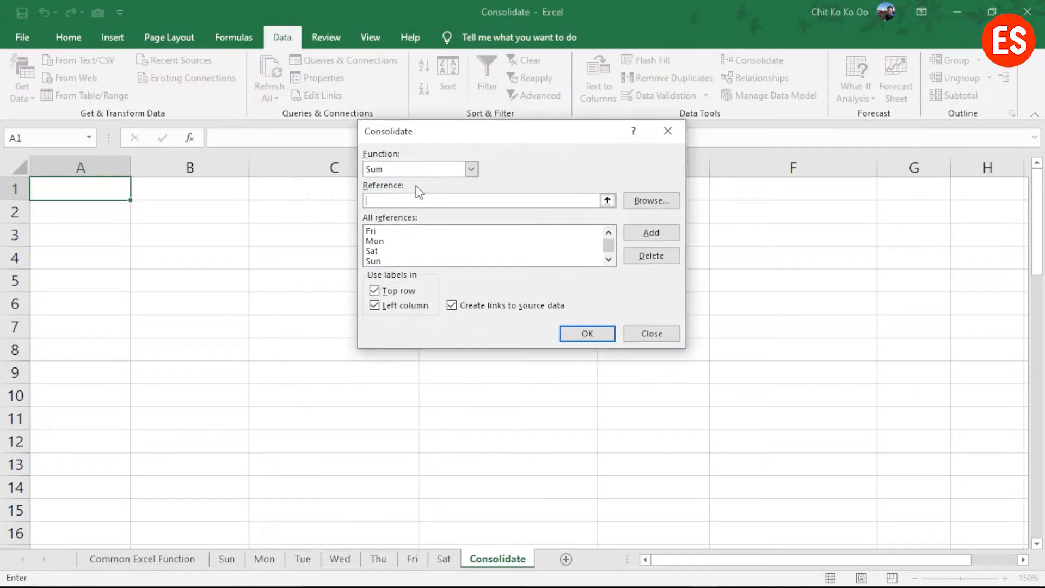
Step: Try the Count, Average, Max and Min consolidation functions, and set the function back to Sum
click(469, 170)
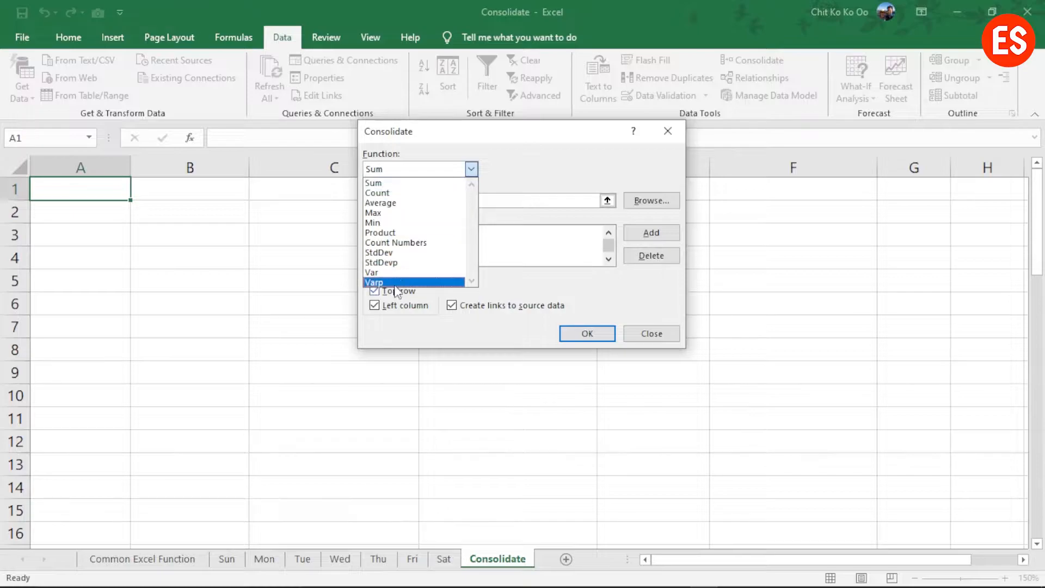
click(411, 194)
click(471, 170)
click(442, 194)
click(472, 170)
click(455, 203)
click(471, 169)
click(433, 213)
click(472, 169)
click(444, 223)
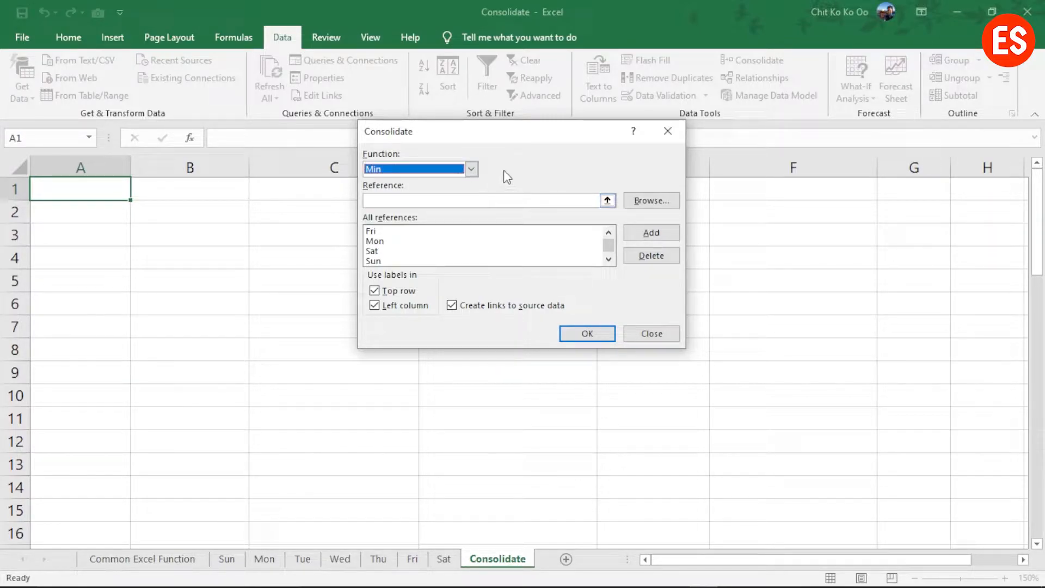
click(471, 168)
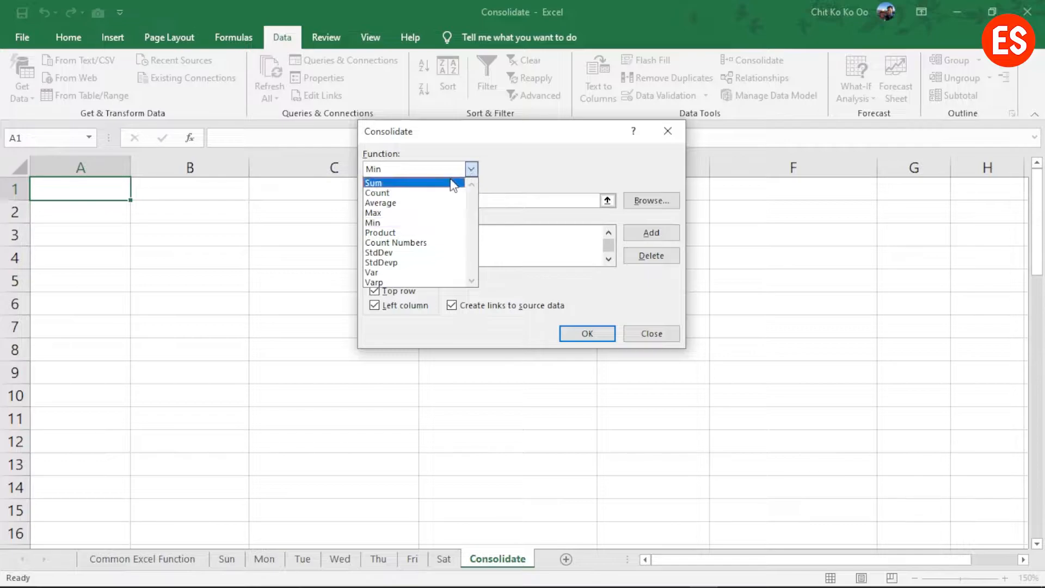
click(453, 184)
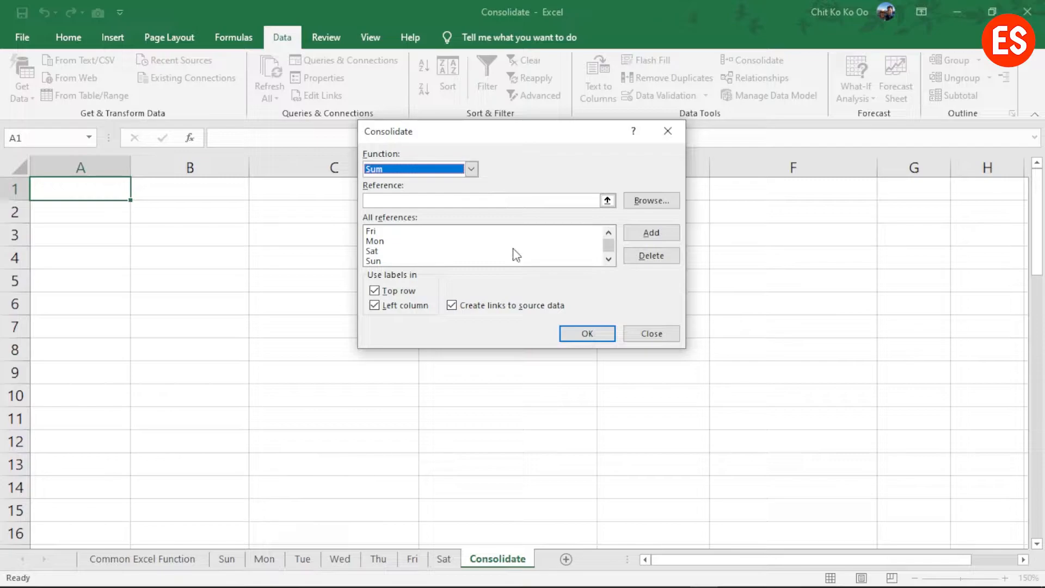
Step: Delete all the existing daily references from the consolidation's reference list
click(375, 232)
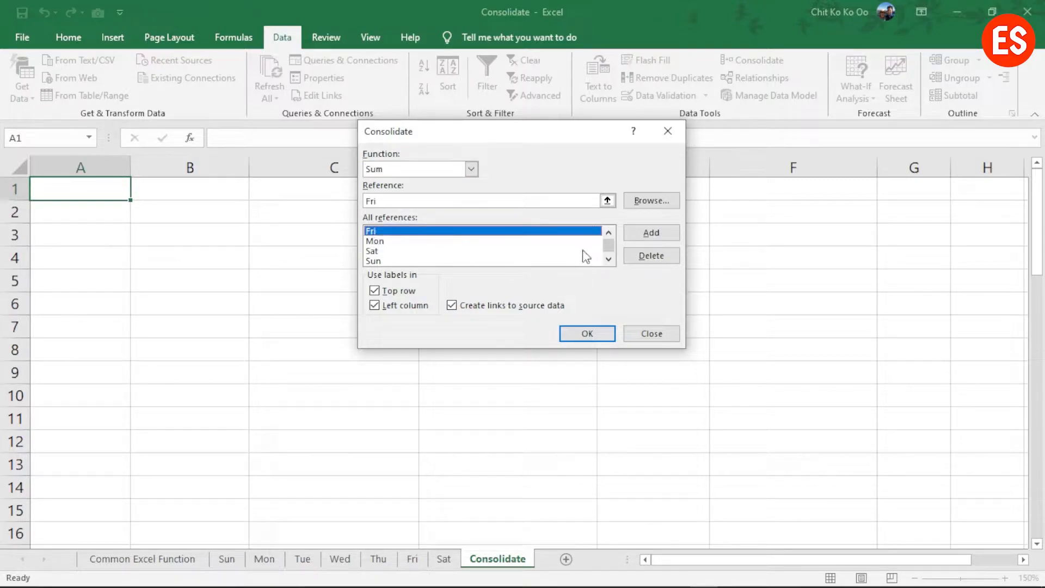
click(670, 259)
click(374, 232)
click(652, 256)
click(380, 232)
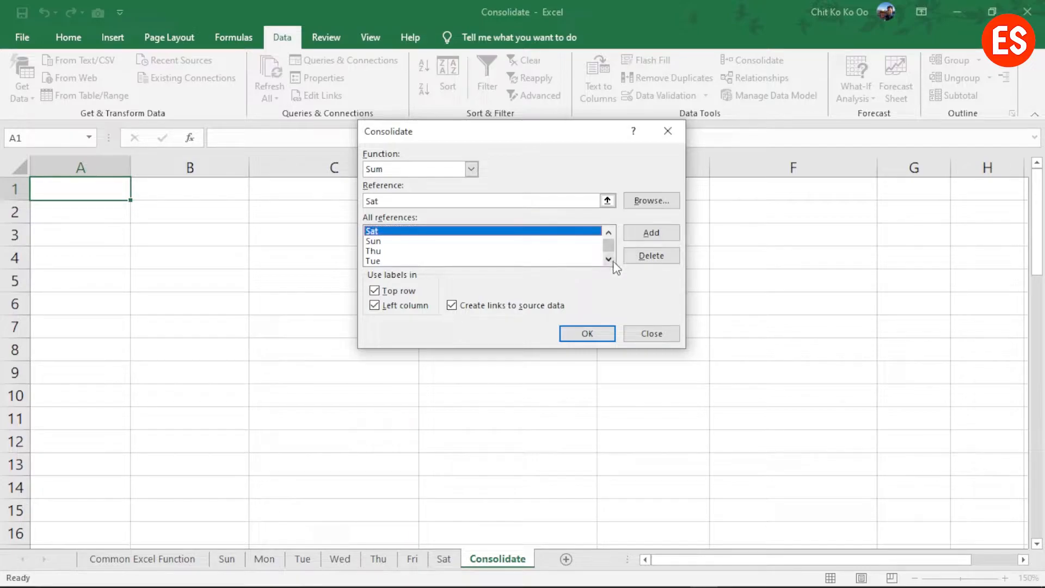
click(677, 259)
click(401, 242)
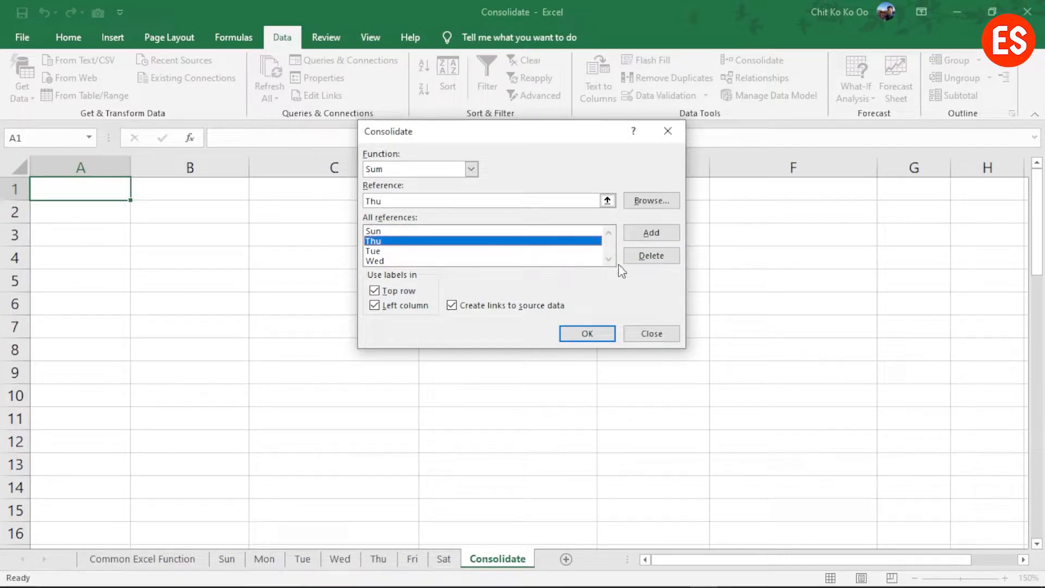
click(674, 255)
click(416, 230)
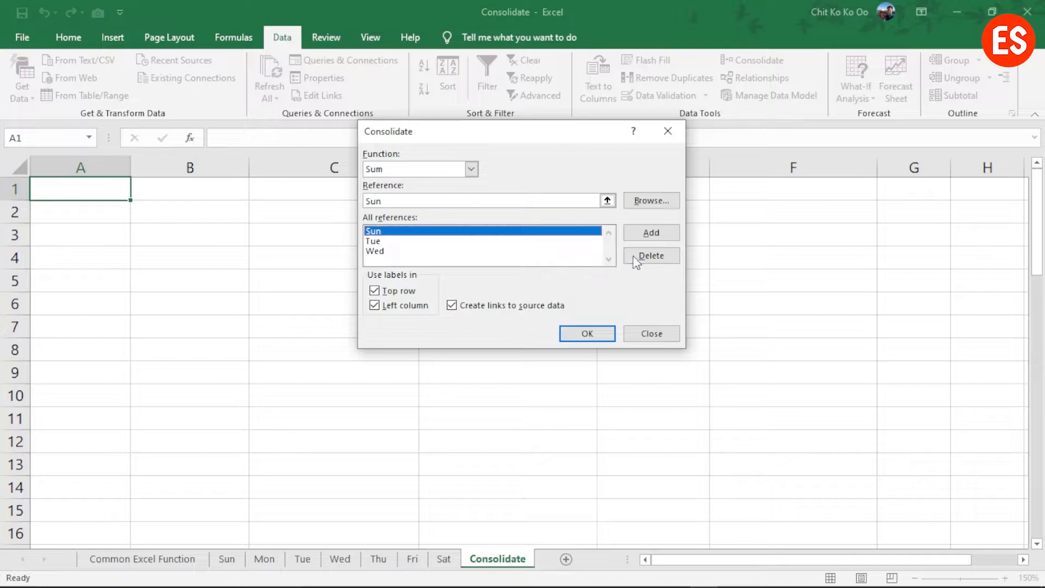
click(625, 260)
click(432, 240)
click(645, 259)
click(419, 233)
click(652, 257)
Step: Turn off the Top row and Left column labels and the Create links to source data option
click(380, 293)
click(375, 304)
click(453, 305)
click(432, 241)
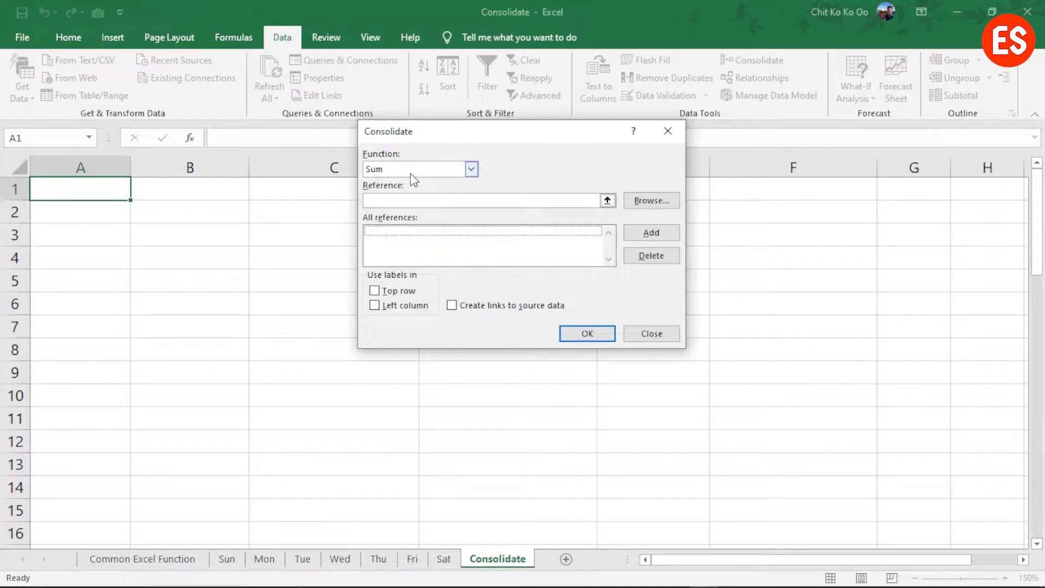
Step: Add the named range Fri to the consolidation references by pasting its defined name
click(425, 201)
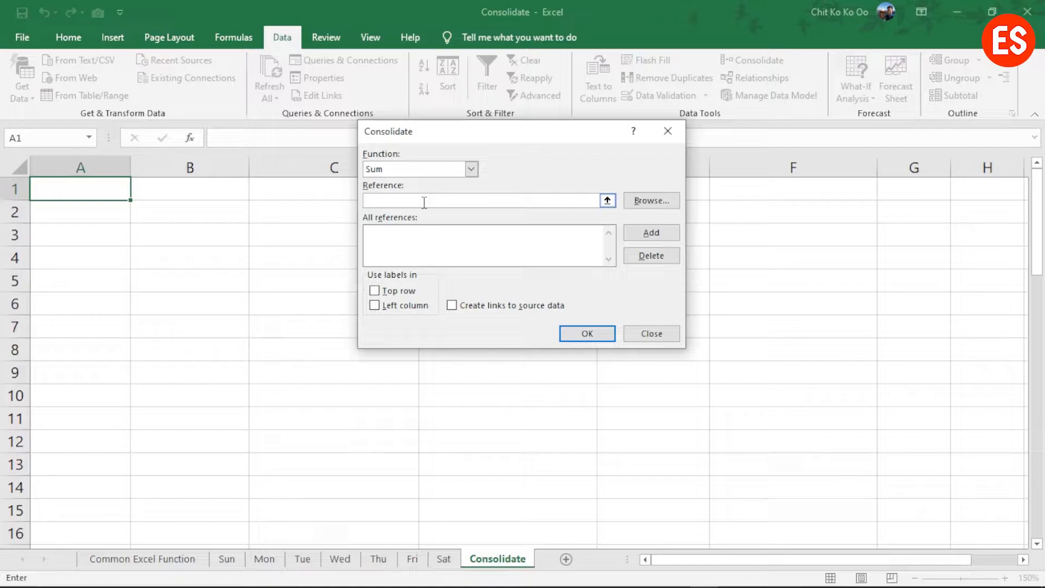
click(240, 570)
click(269, 562)
key(F3)
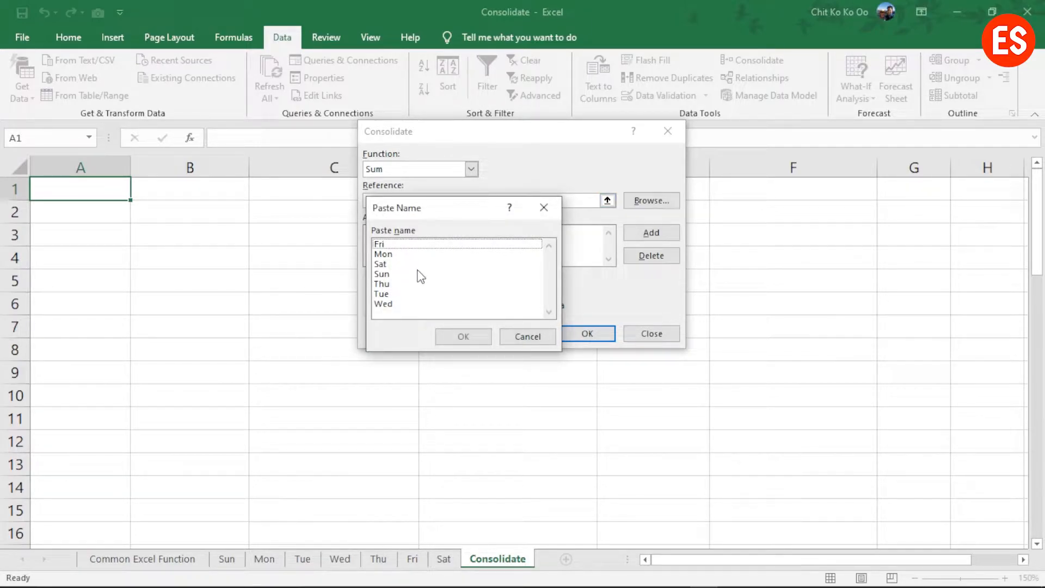
click(401, 244)
click(462, 336)
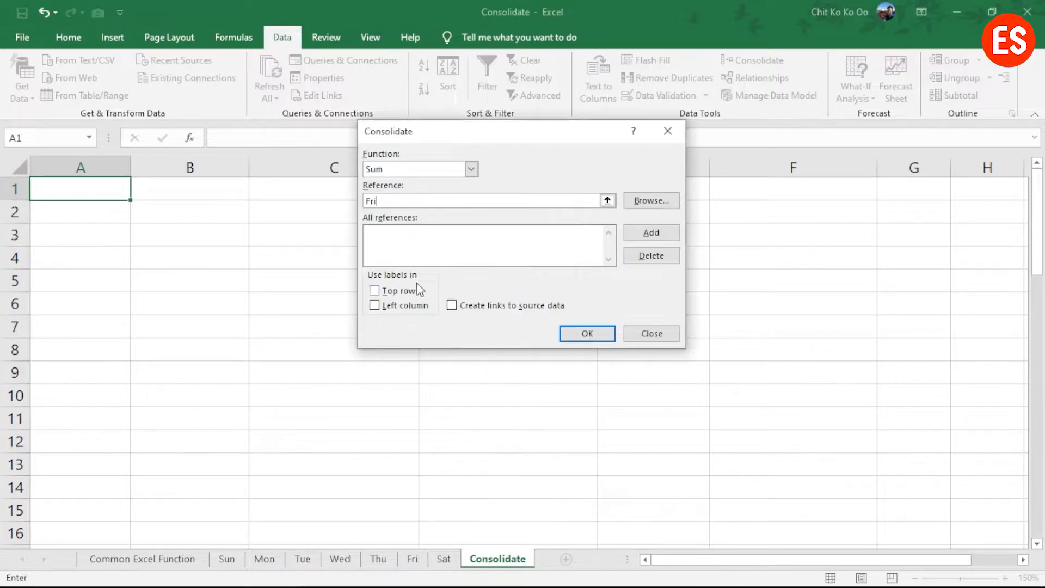
click(659, 235)
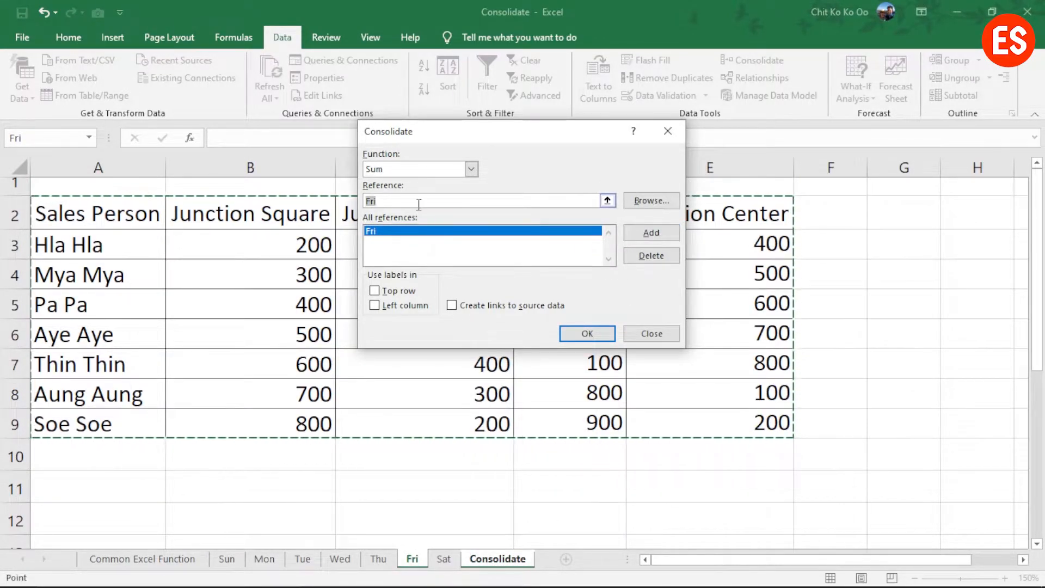
Step: Add the named ranges Mon and Sat to the consolidation references
key(F3)
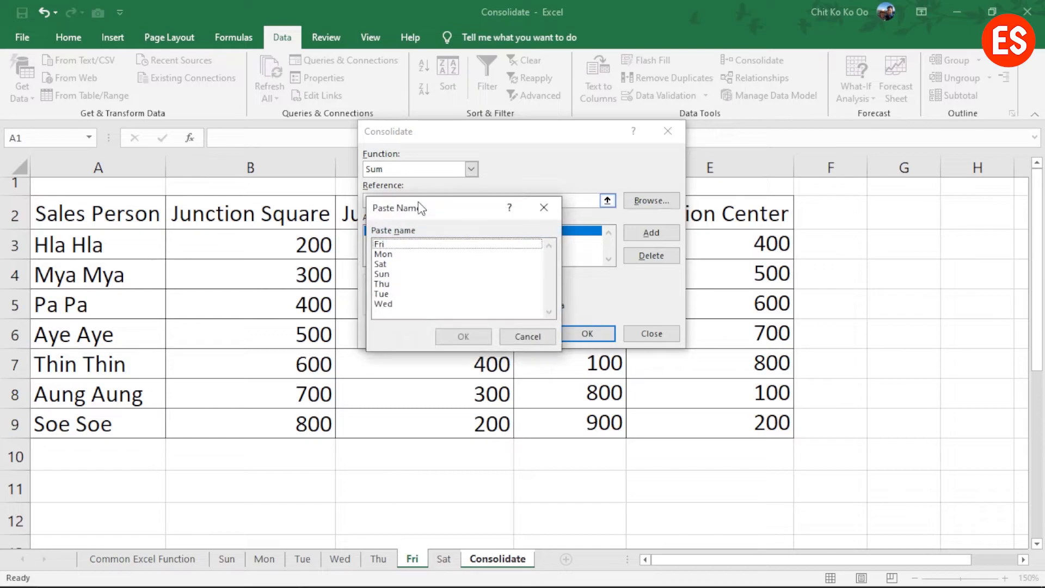
click(389, 255)
click(463, 336)
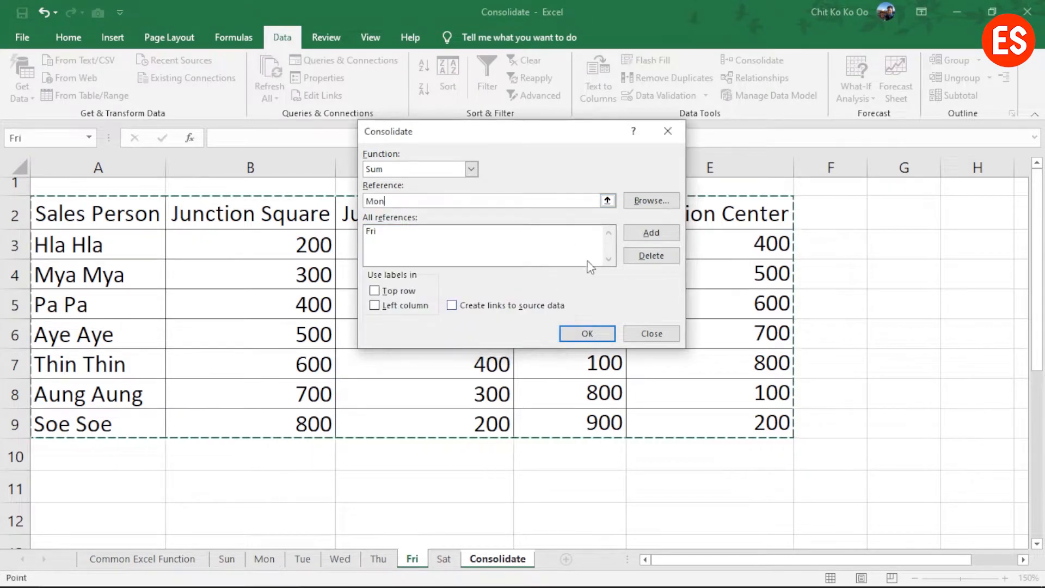
click(655, 234)
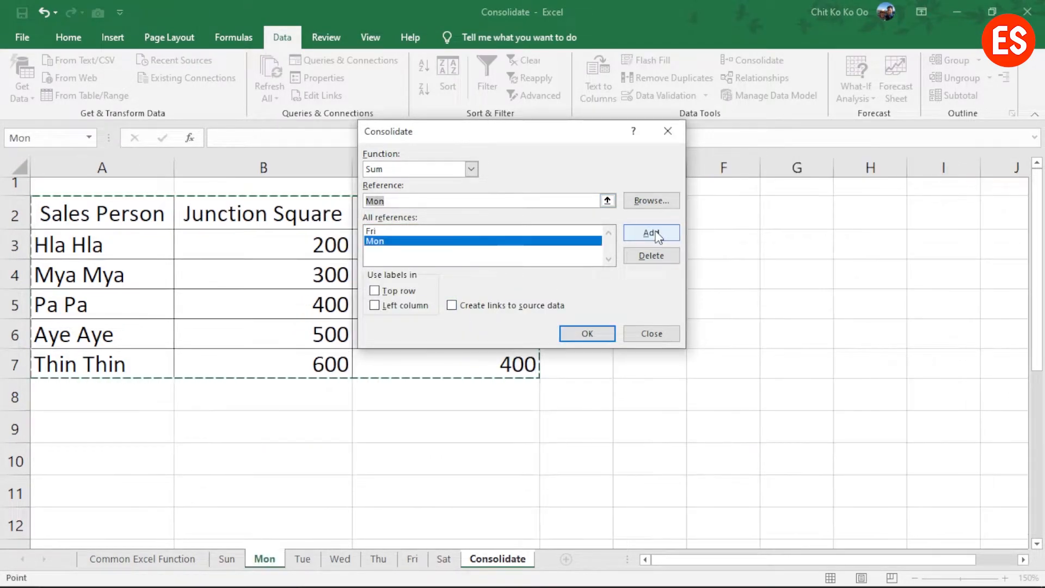
key(F3)
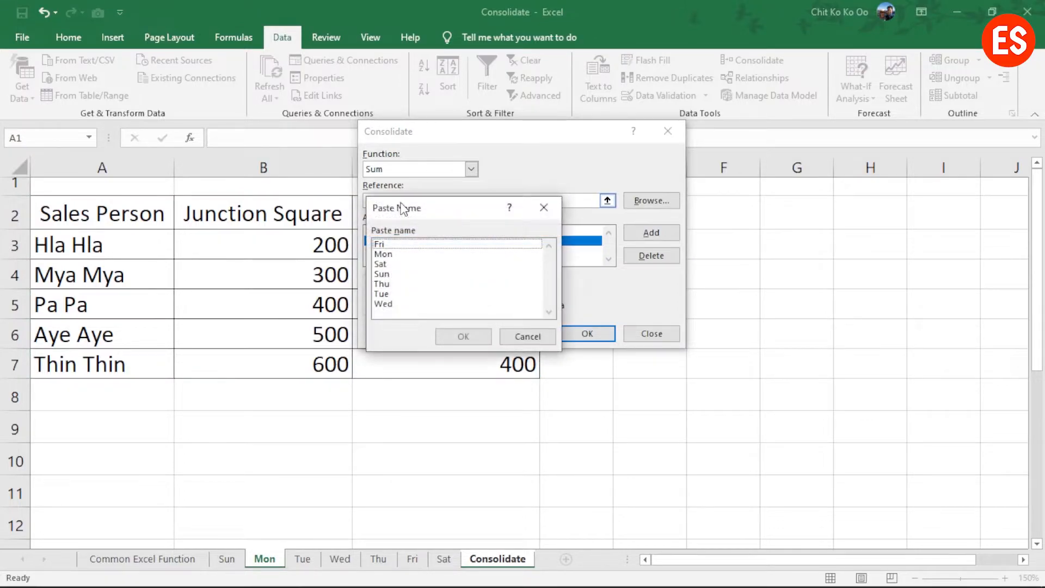
click(394, 265)
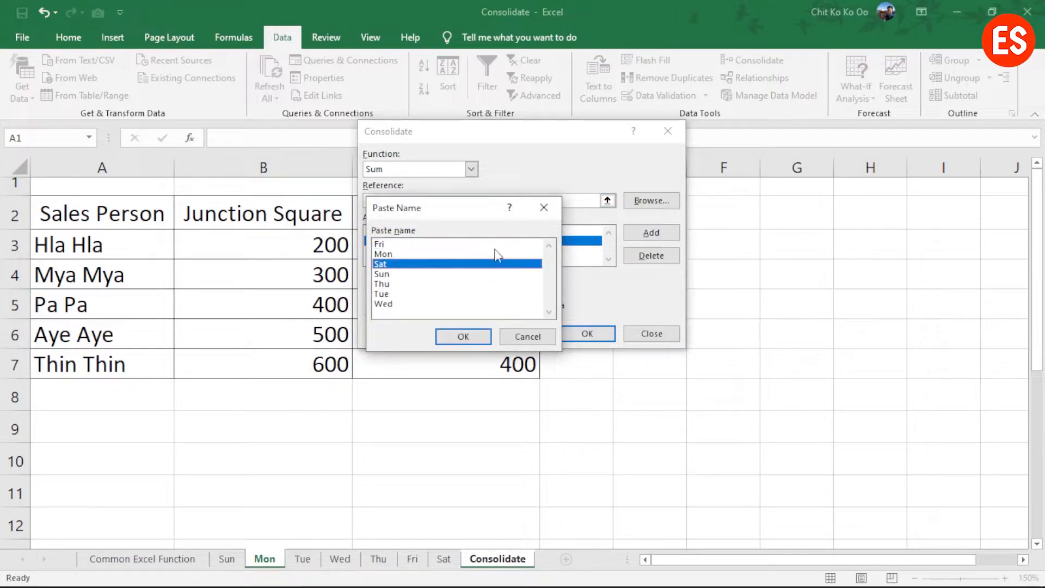
click(468, 337)
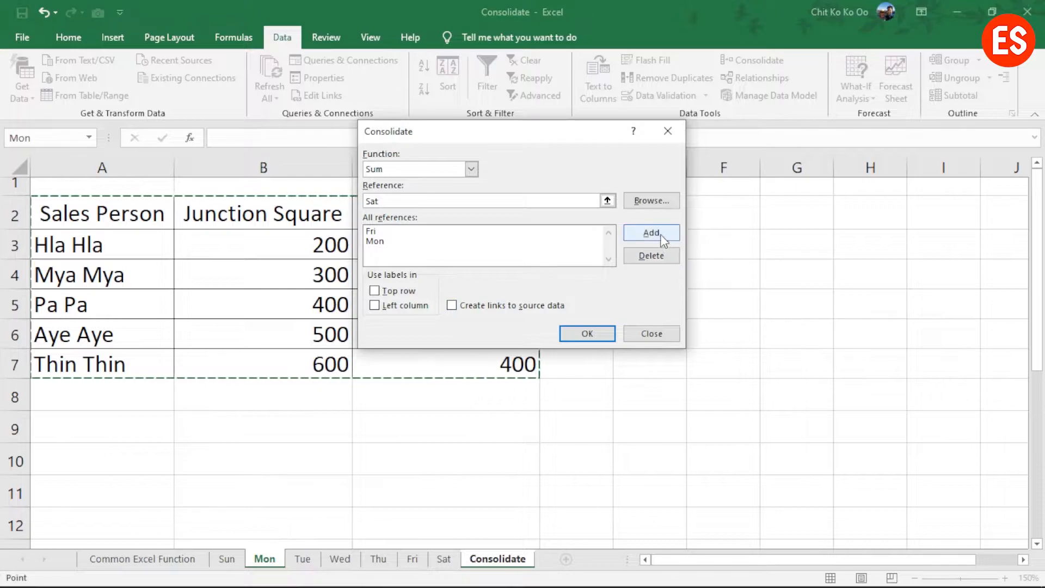
click(661, 234)
Step: Add the named ranges Sun and Thu to the consolidation references
key(BackSpace)
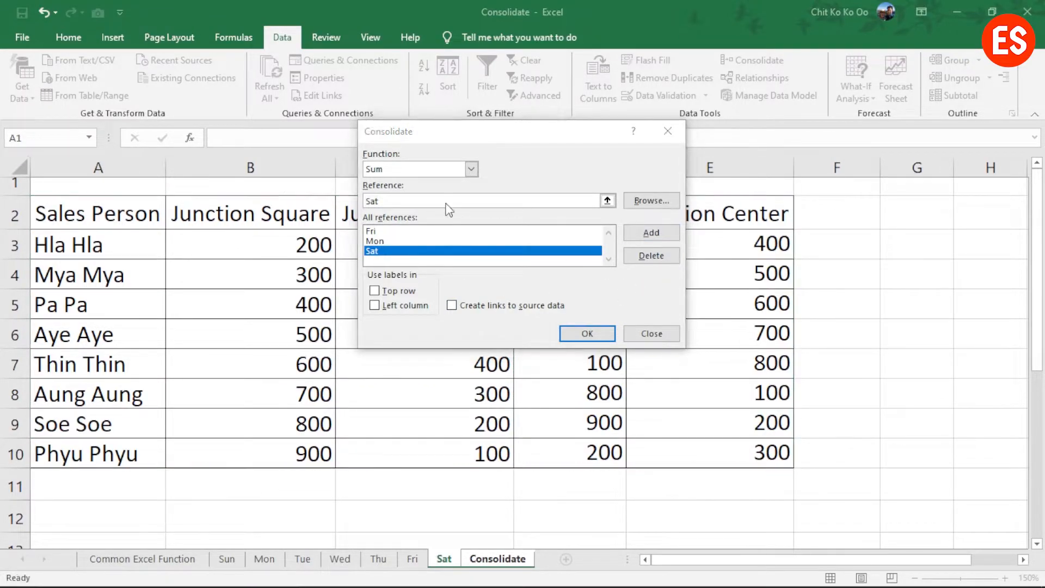
key(F3)
click(382, 274)
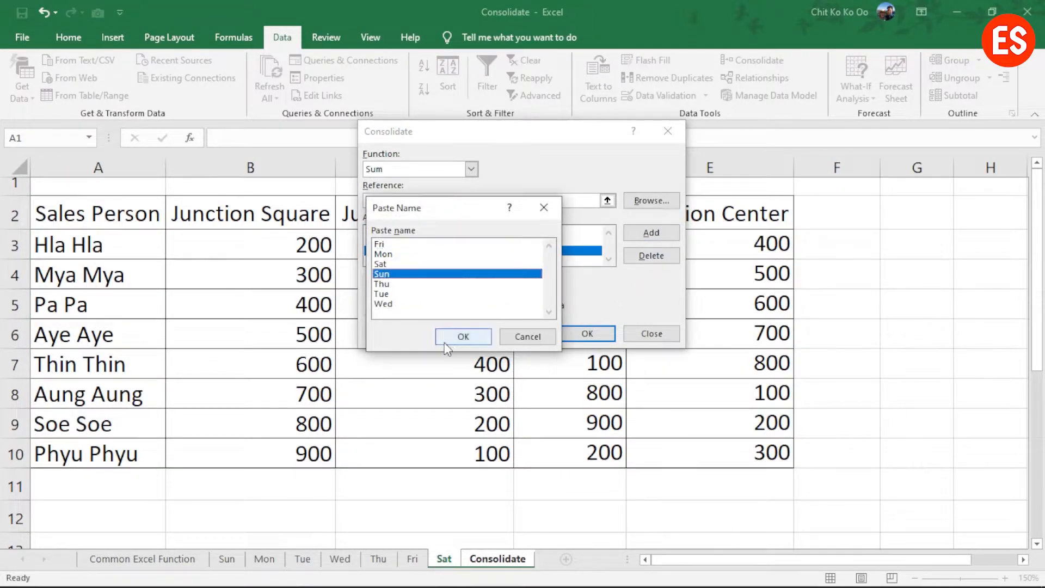
click(455, 337)
click(642, 233)
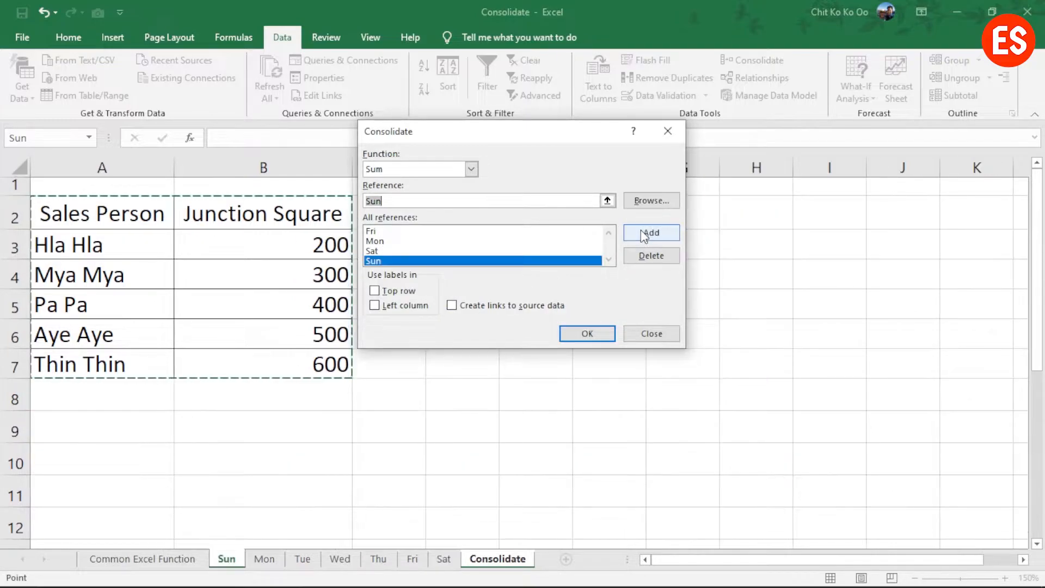
key(BackSpace)
key(F3)
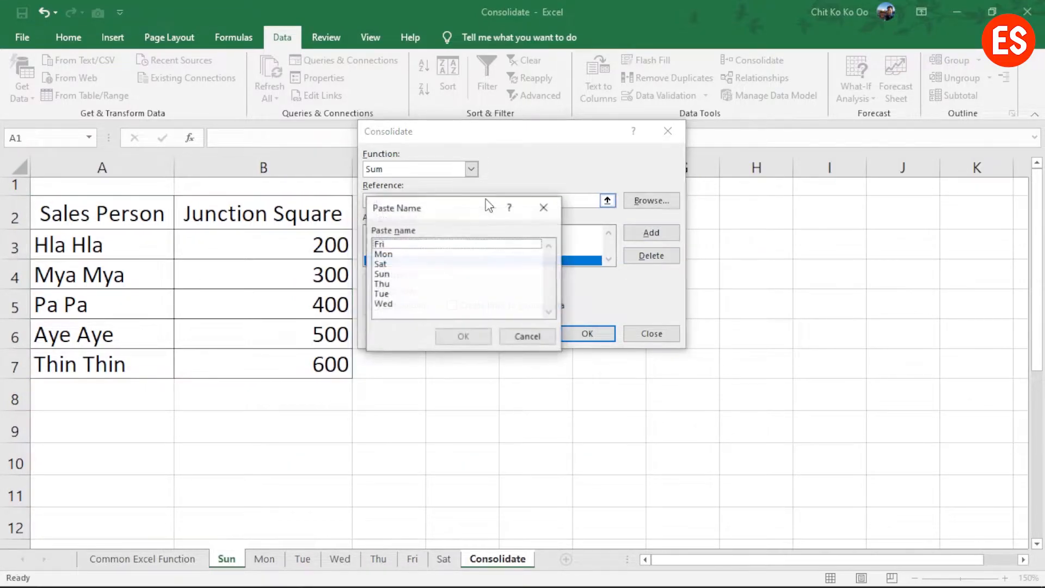
click(383, 283)
click(462, 336)
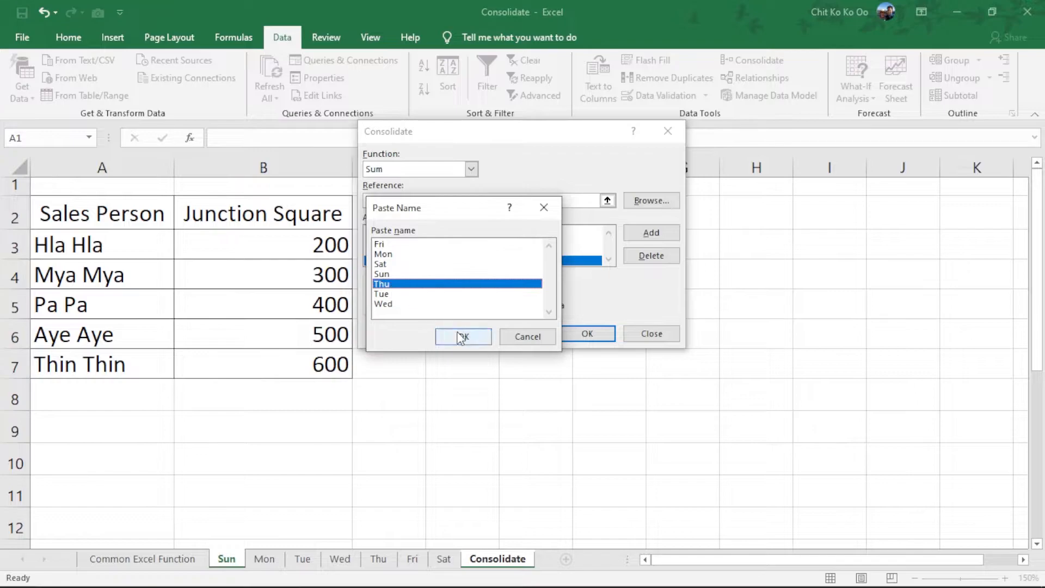
click(641, 235)
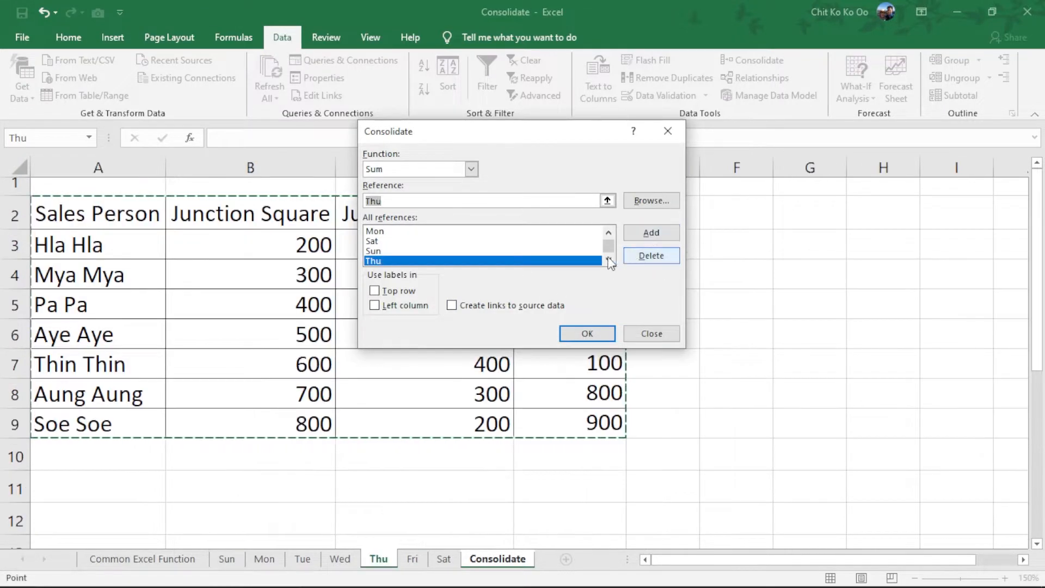
Step: Add the named ranges Tue and Wed to the consolidation references
key(F3)
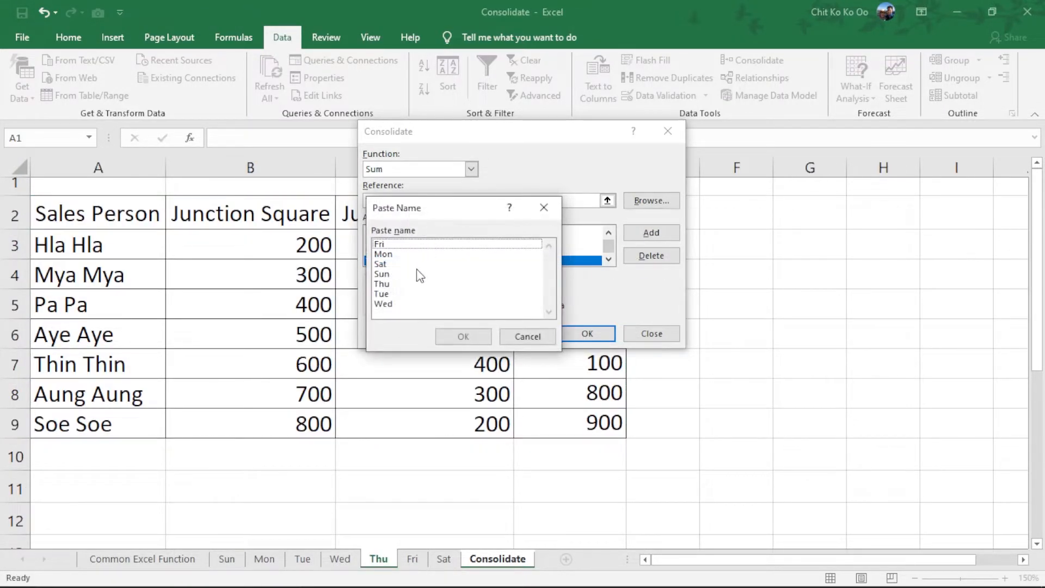
click(398, 296)
click(463, 336)
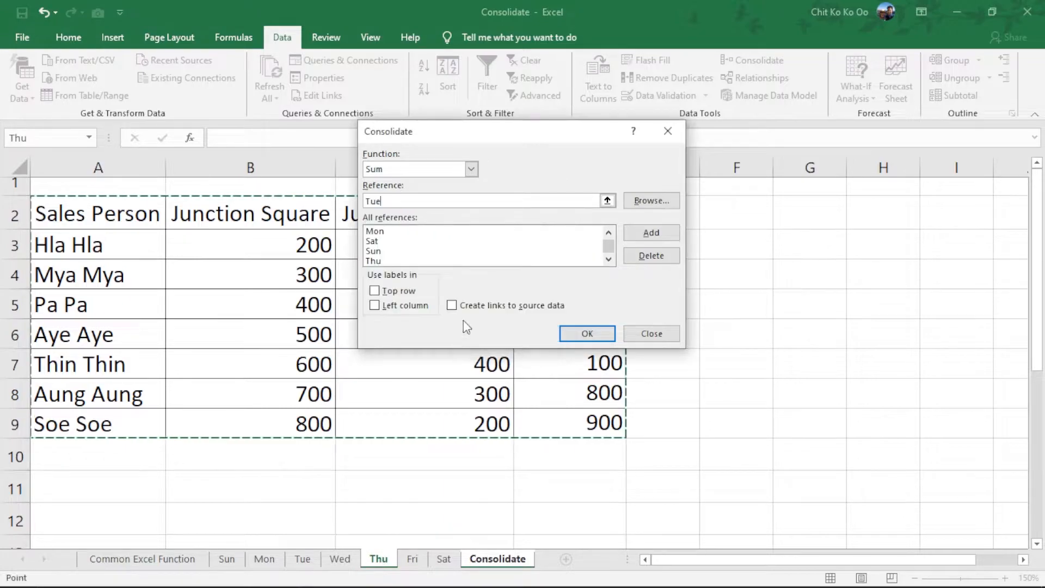
click(671, 233)
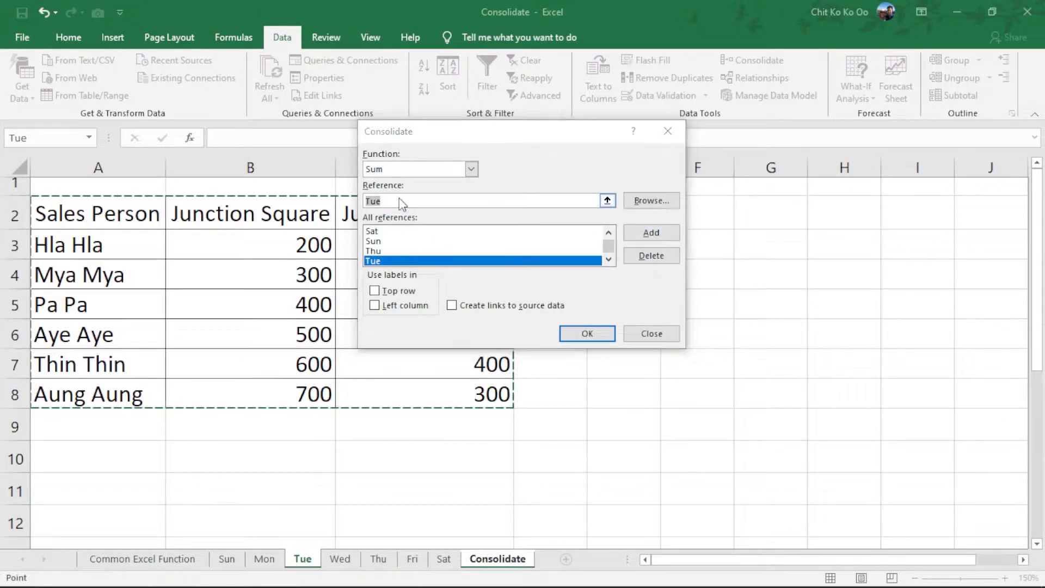
key(F3)
click(392, 305)
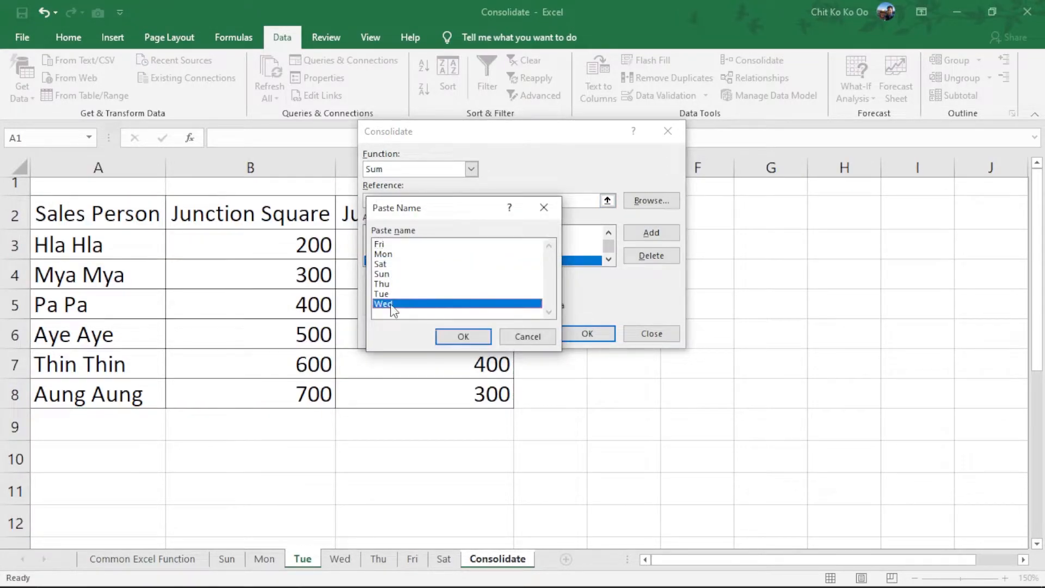
click(463, 337)
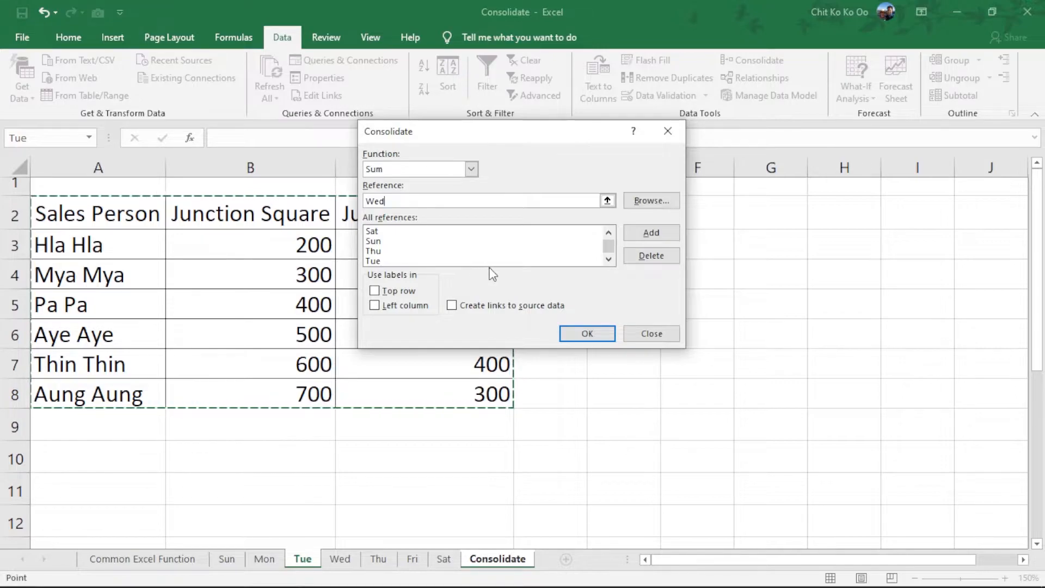
click(648, 238)
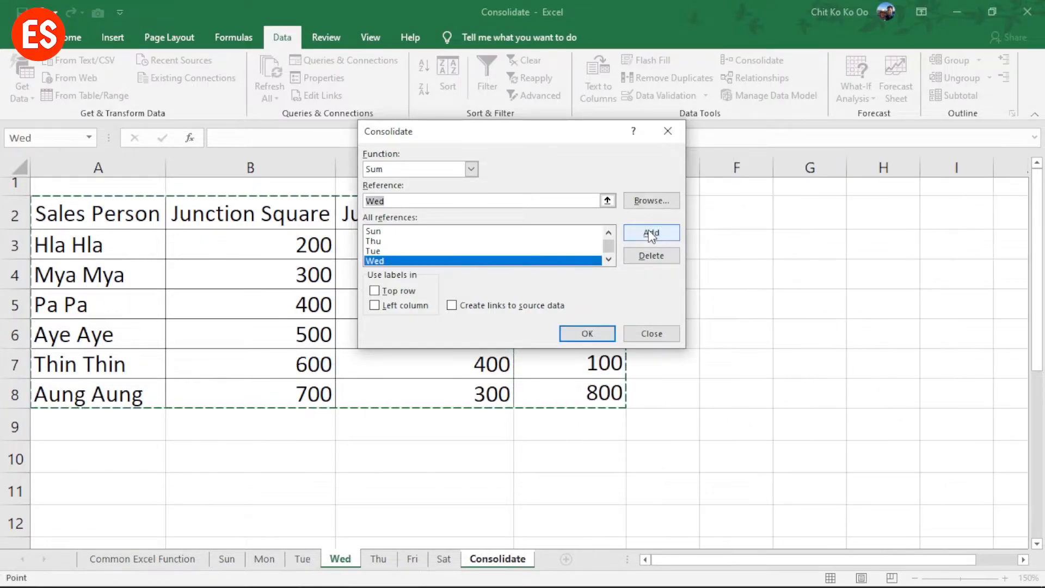
Step: Consolidate the named ranges onto the sheet with only the Top row labels turned on
scroll(553, 245, down, 4)
scroll(577, 264, up, 4)
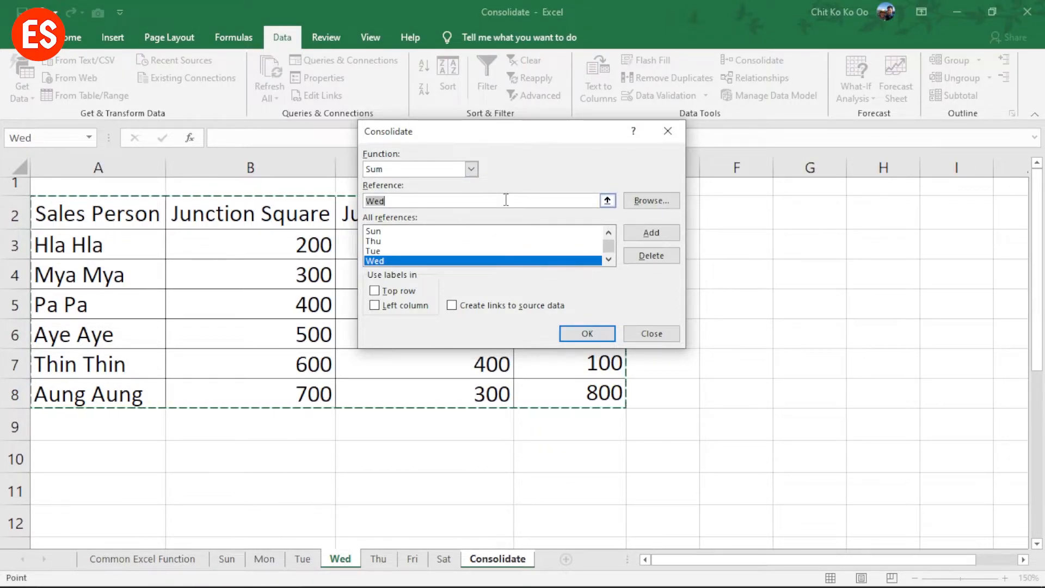
click(375, 291)
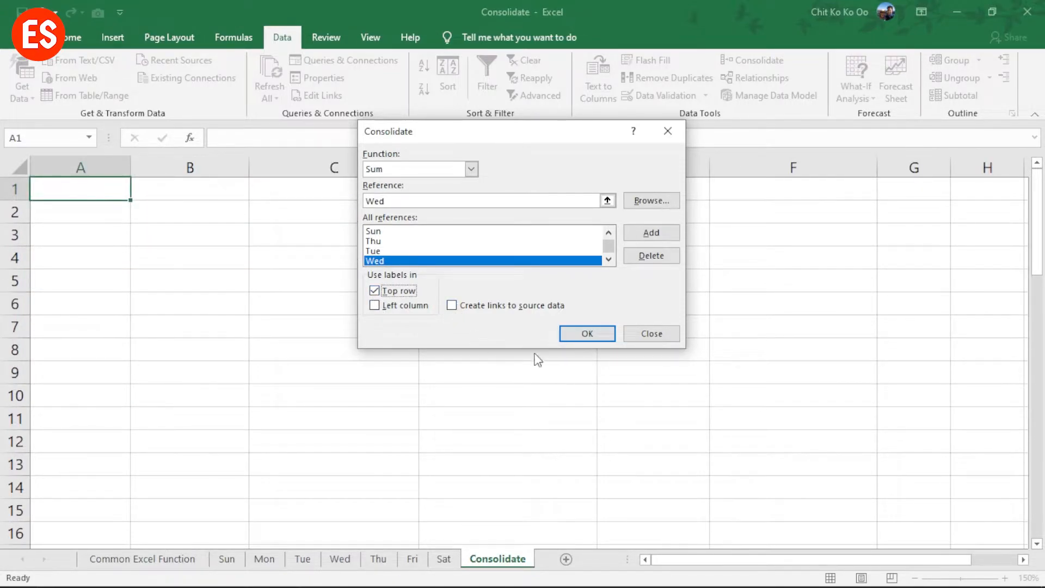
click(580, 333)
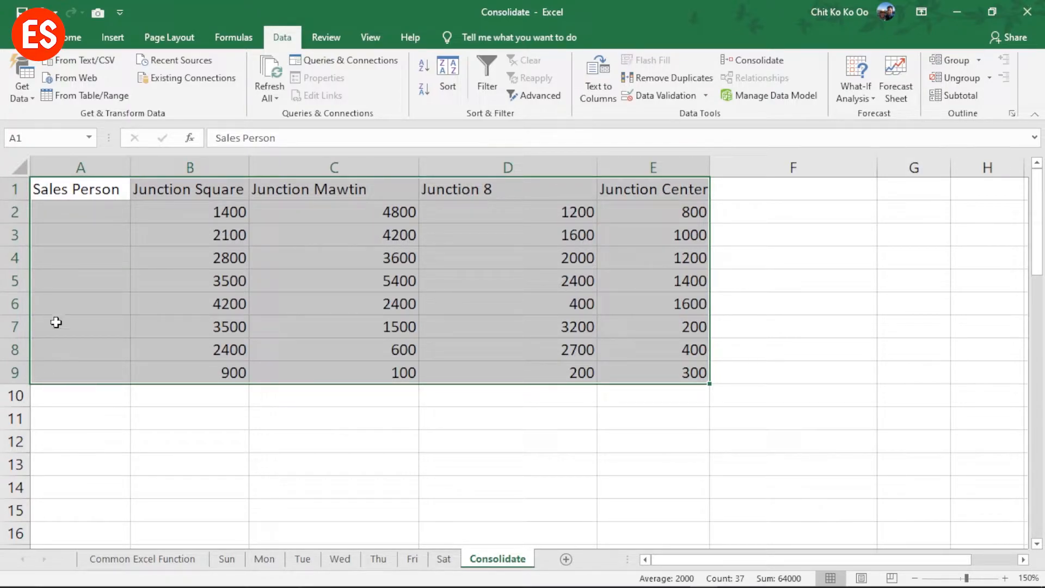
Step: Run Consolidate again with the Top row labels turned off and the Left column labels turned on
click(763, 60)
drag(484, 135, 619, 160)
click(508, 310)
click(507, 326)
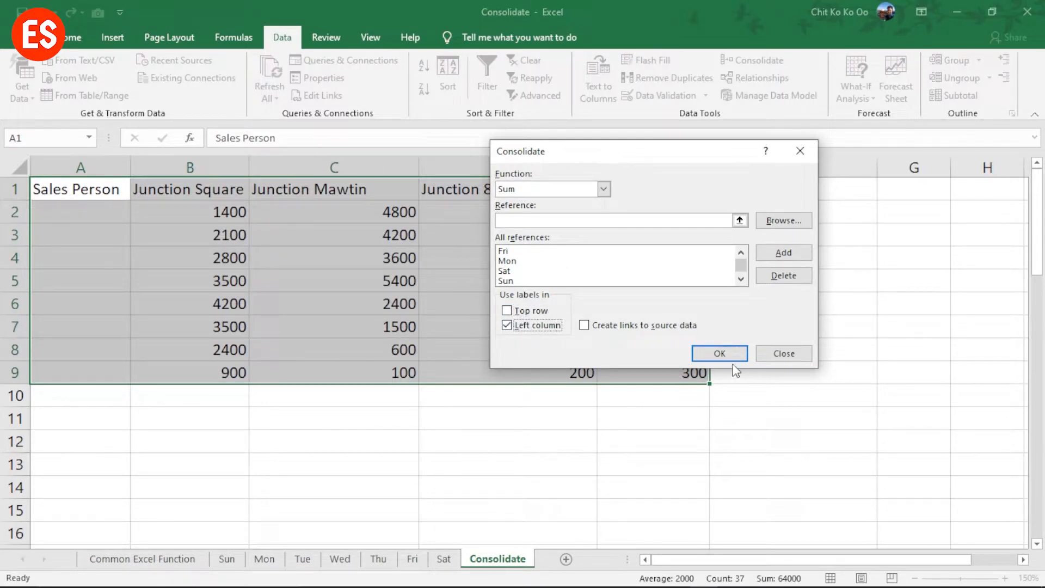
click(723, 353)
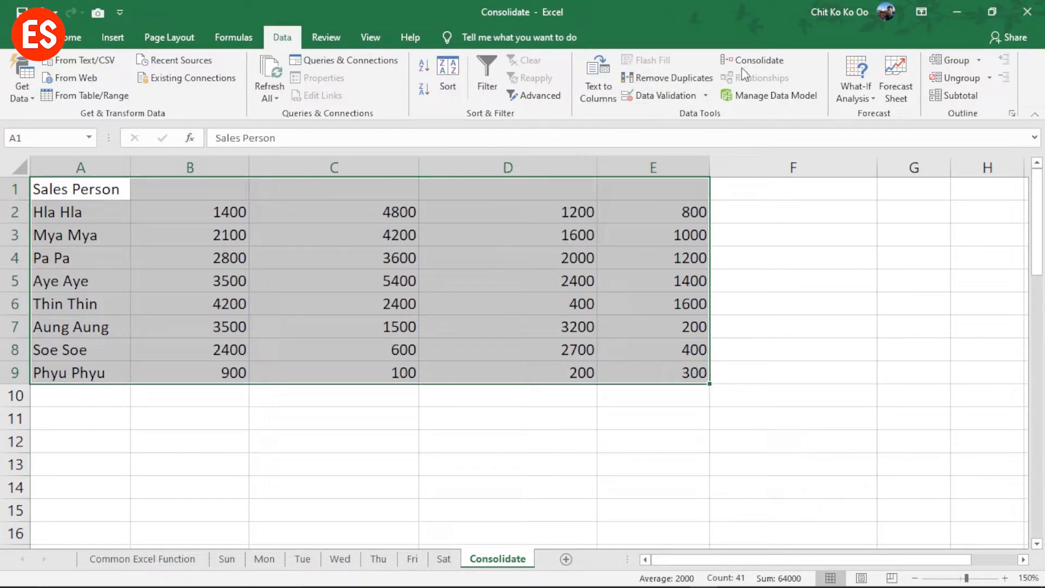
Step: Consolidate the named ranges again with both the Top row and Left column labels turned on
click(757, 61)
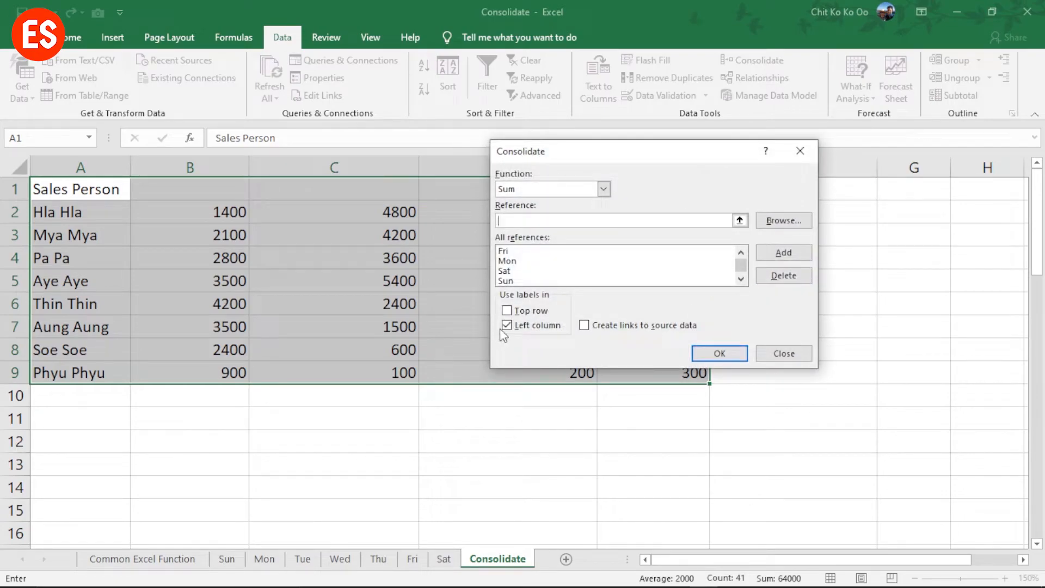
click(508, 310)
click(719, 353)
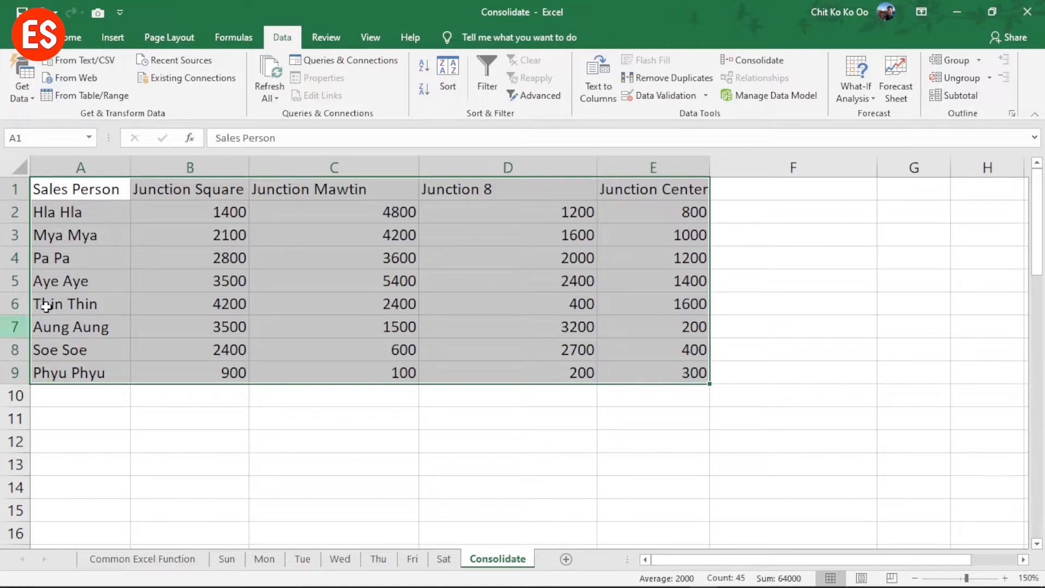
Step: Compare the first salesperson's consolidated Junction Square figure with the matching cell on each sheet from Sun to Sat
click(88, 218)
click(199, 226)
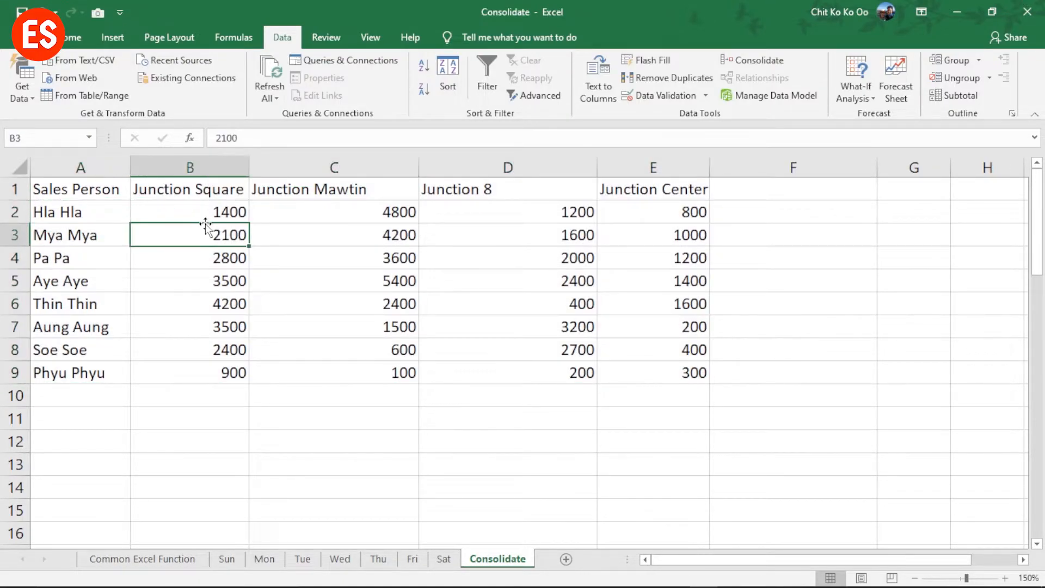
click(214, 209)
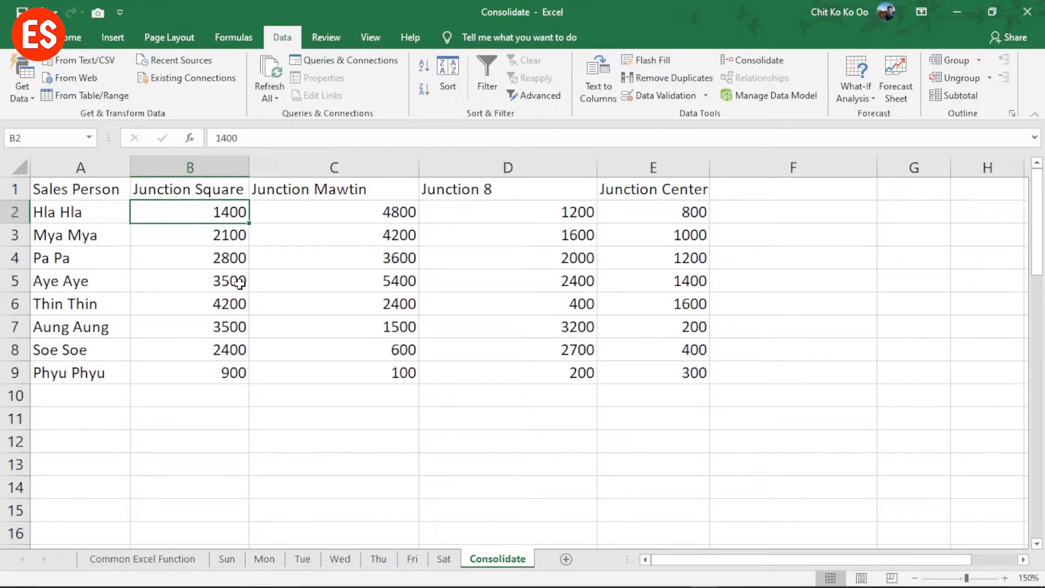
click(226, 559)
click(271, 249)
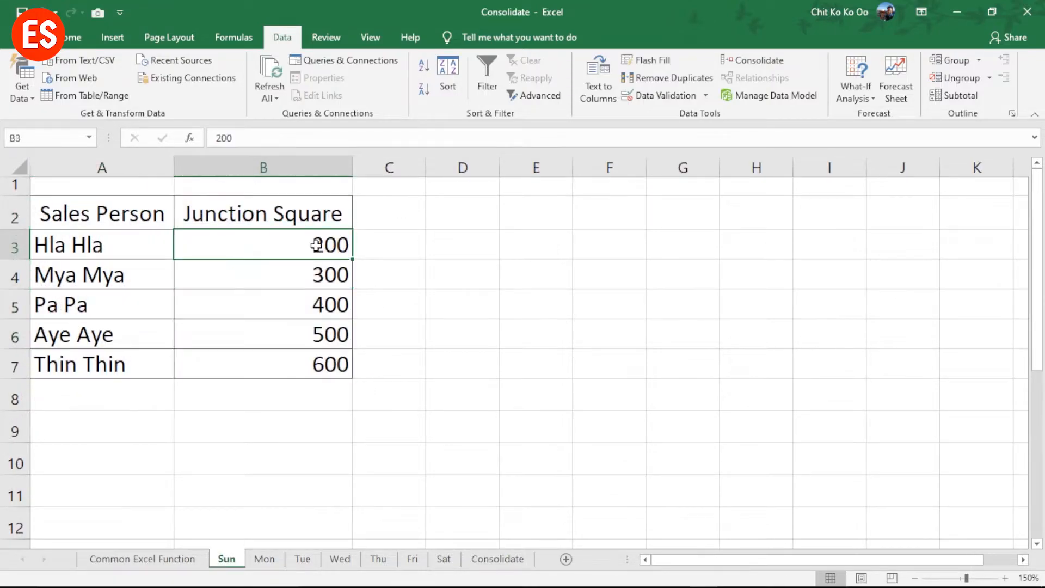
click(264, 559)
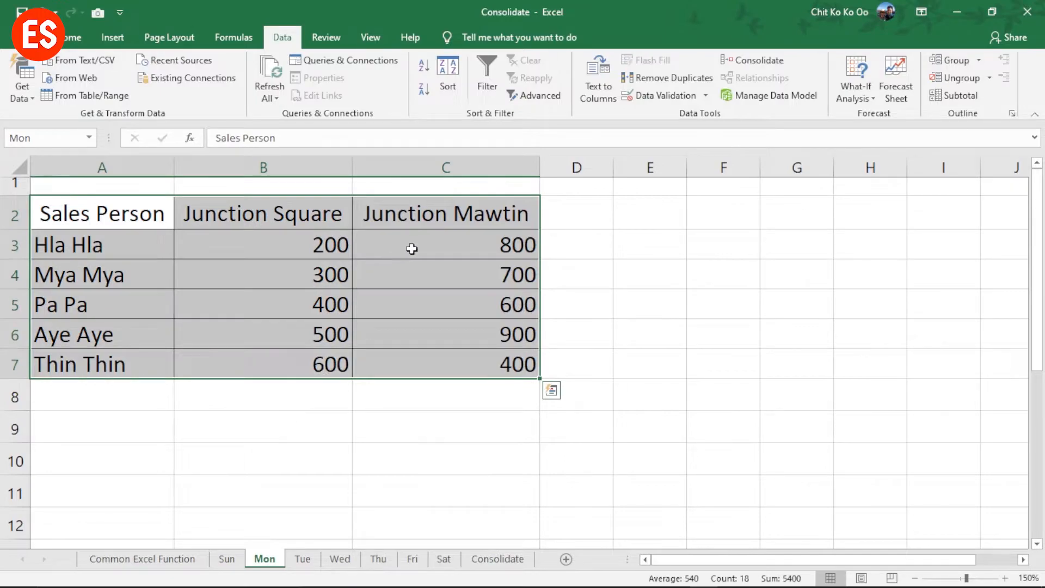
click(335, 246)
click(303, 560)
click(300, 256)
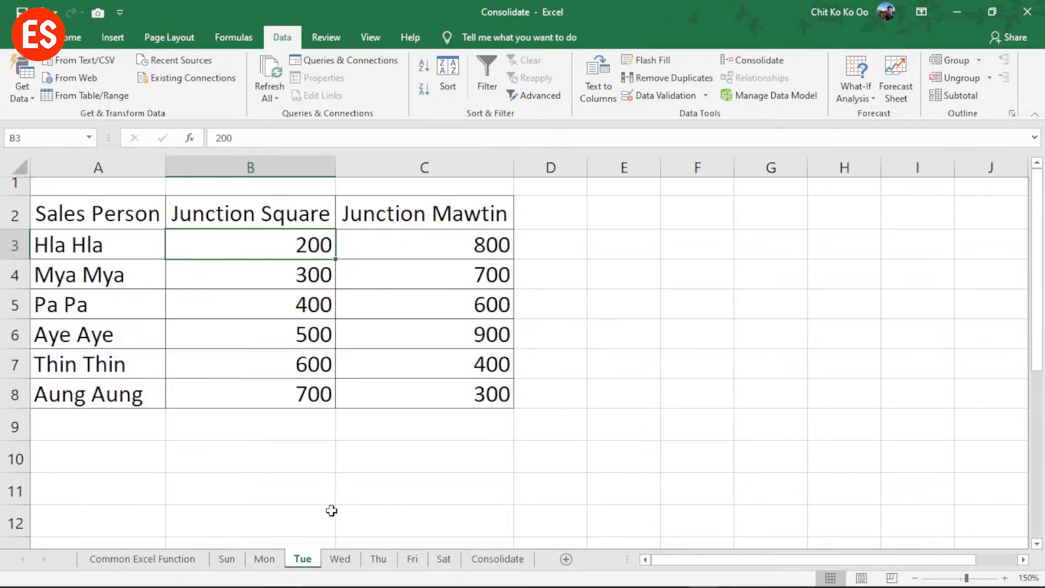
click(340, 560)
click(294, 247)
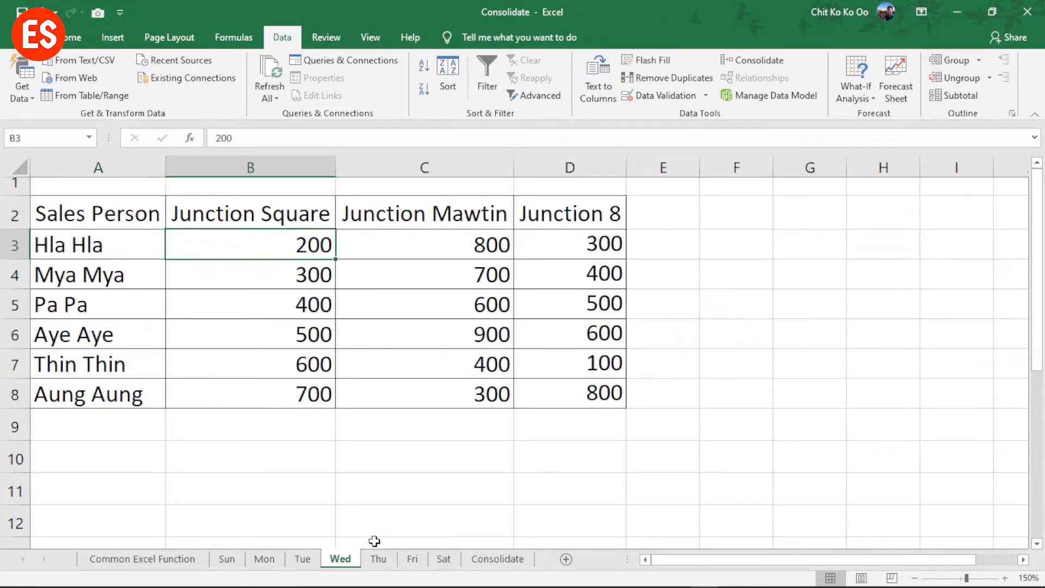
click(379, 559)
click(290, 248)
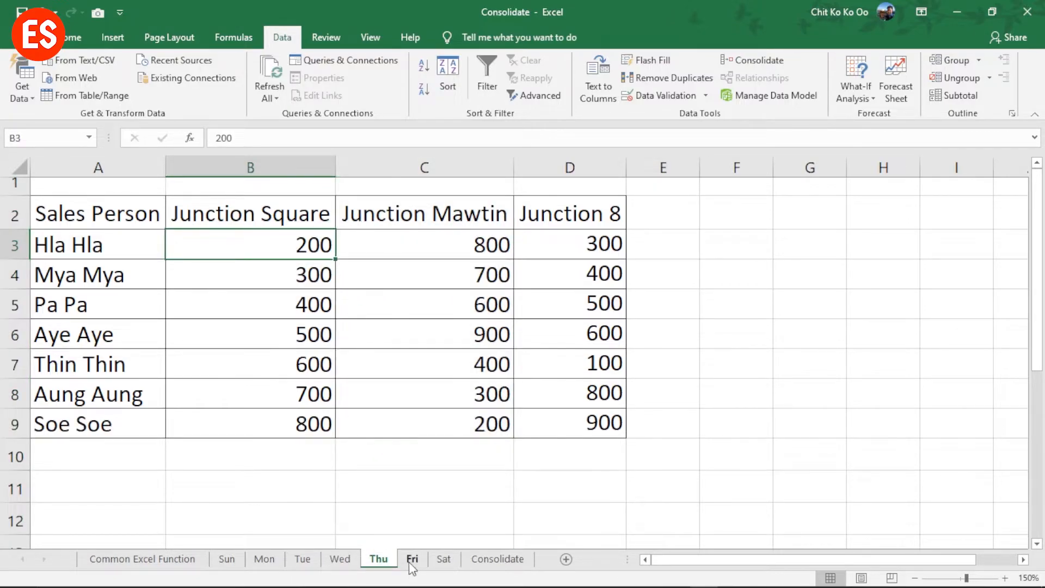
click(412, 560)
click(292, 251)
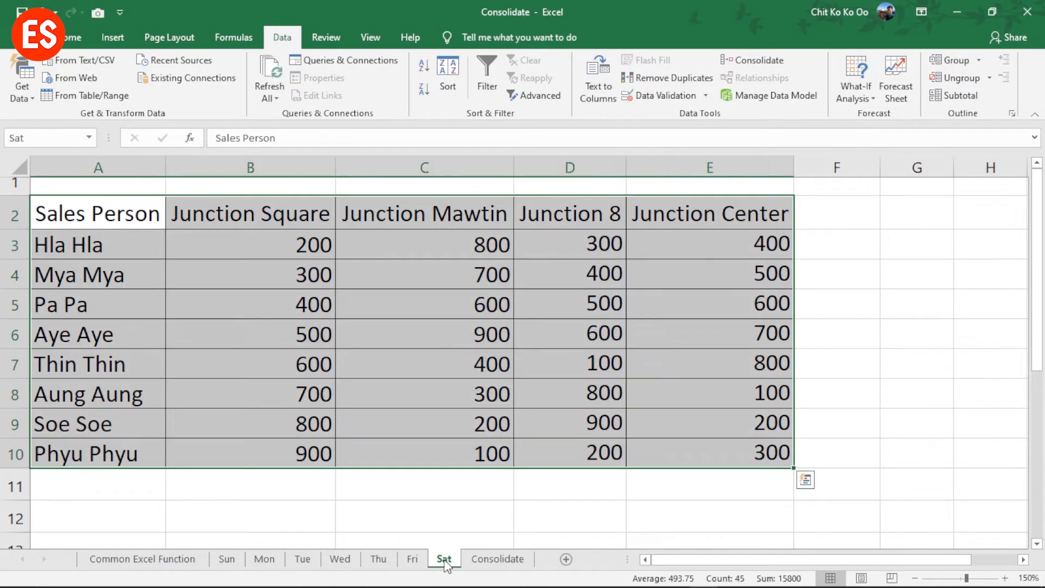
click(444, 559)
click(304, 244)
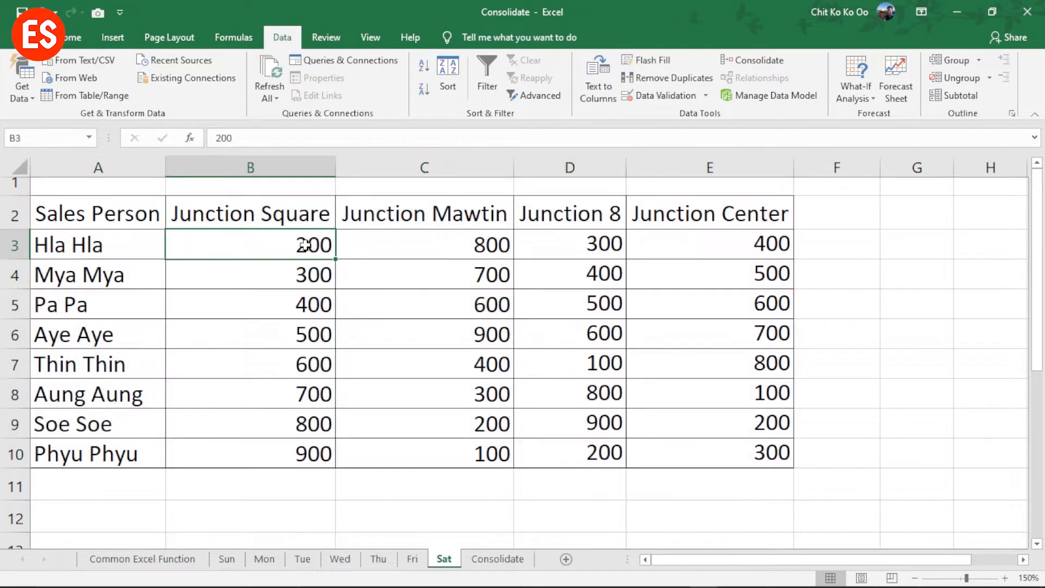
click(493, 561)
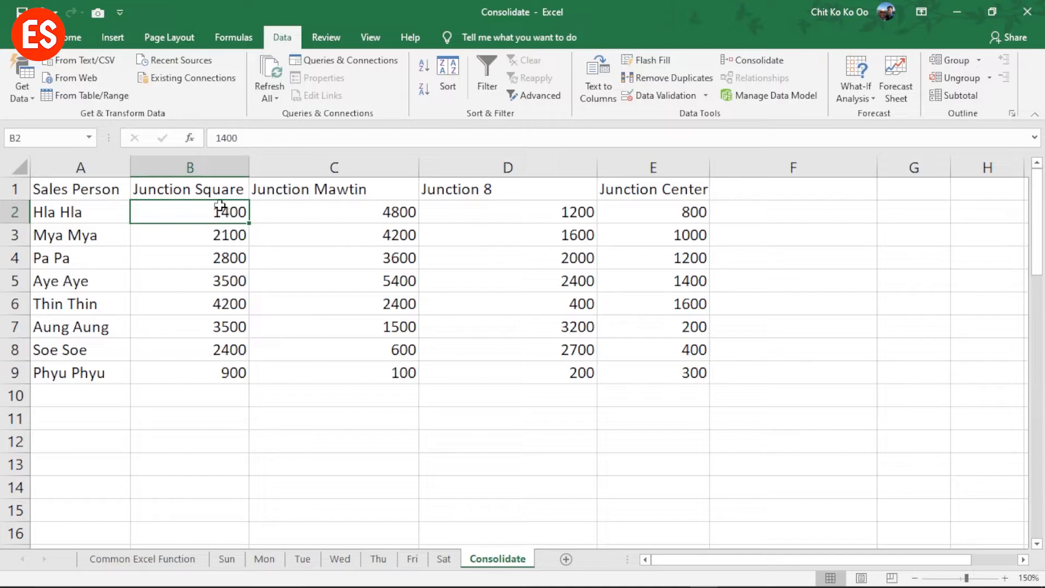
Step: Examine the header labels in row 1 of the consolidated table, from Sales Person to Junction 8
click(108, 190)
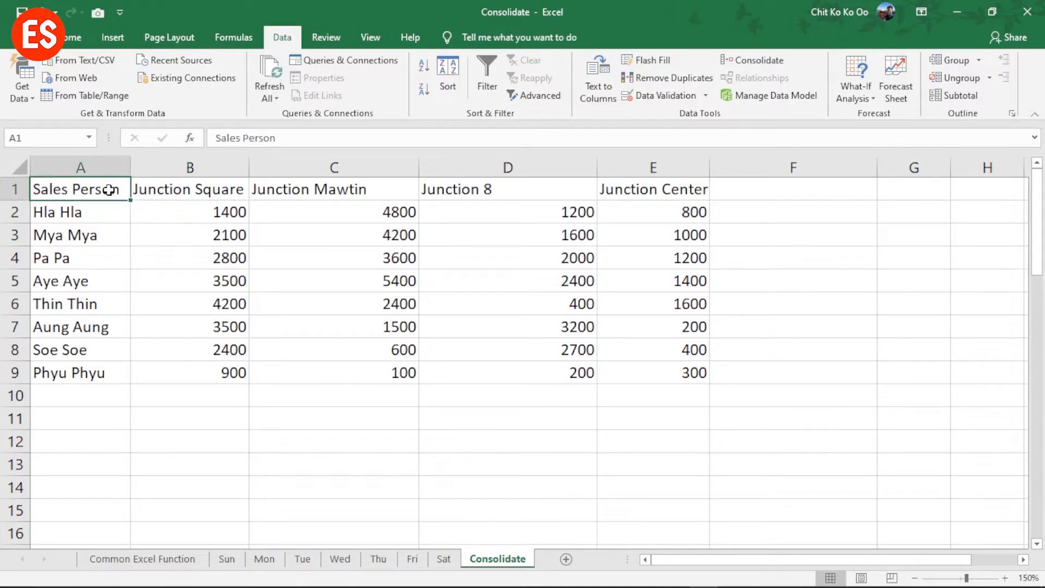
click(188, 190)
click(302, 191)
click(502, 194)
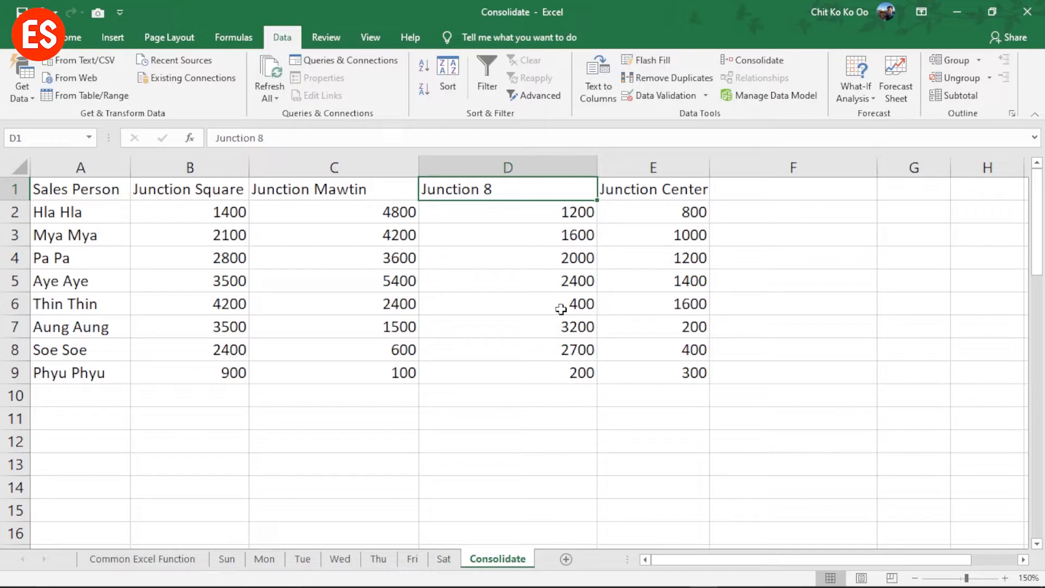
click(219, 191)
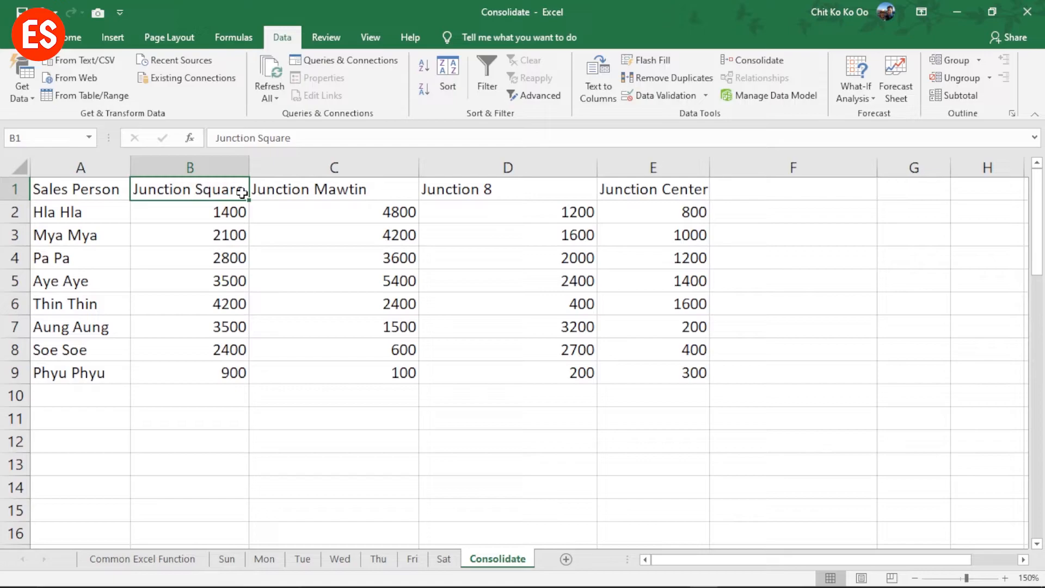
double_click(244, 190)
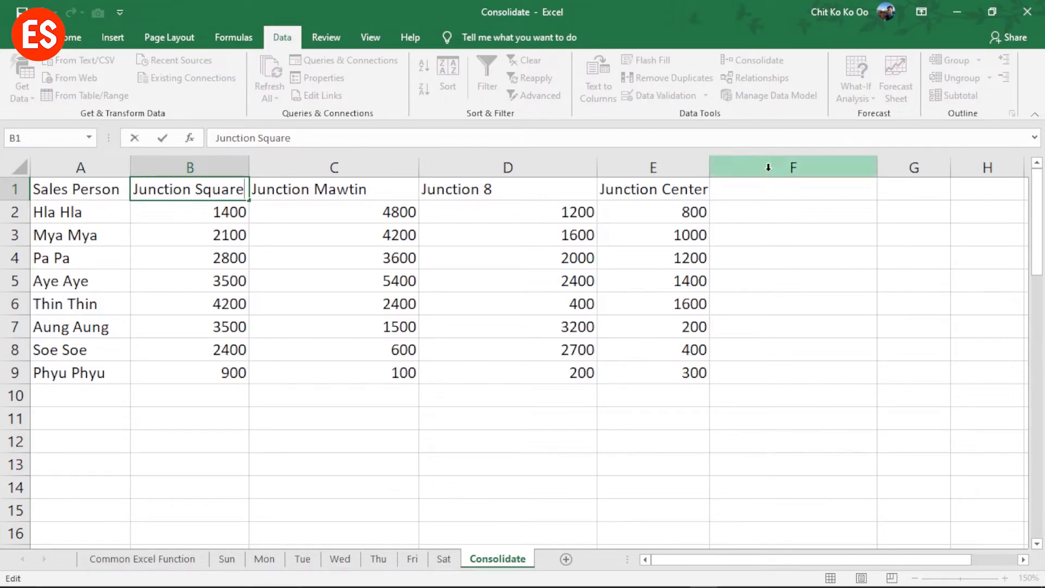
click(770, 165)
click(773, 189)
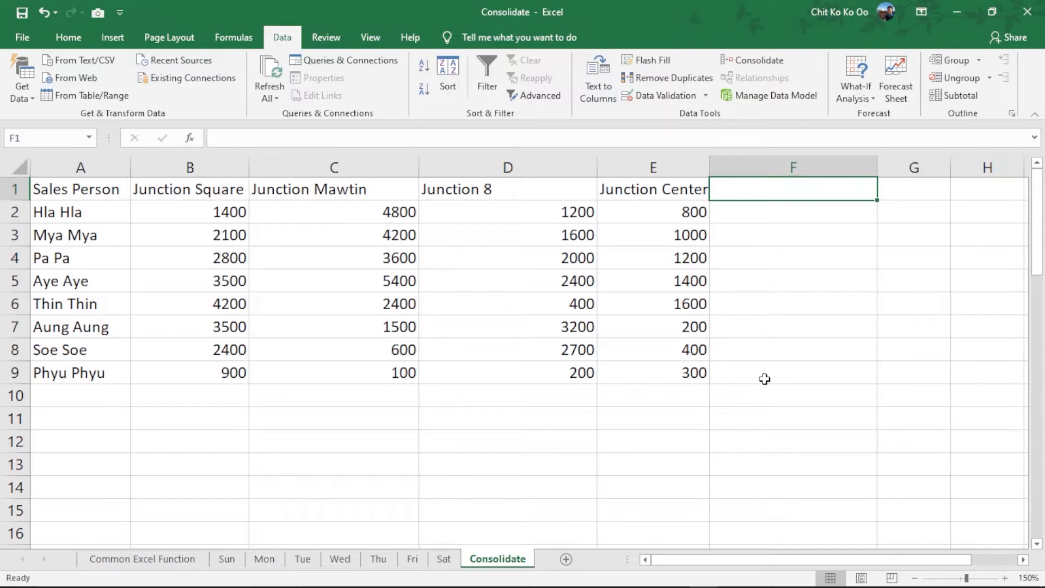
Step: Clear the consolidated table in A1:E9 on the Consolidate sheet
click(96, 189)
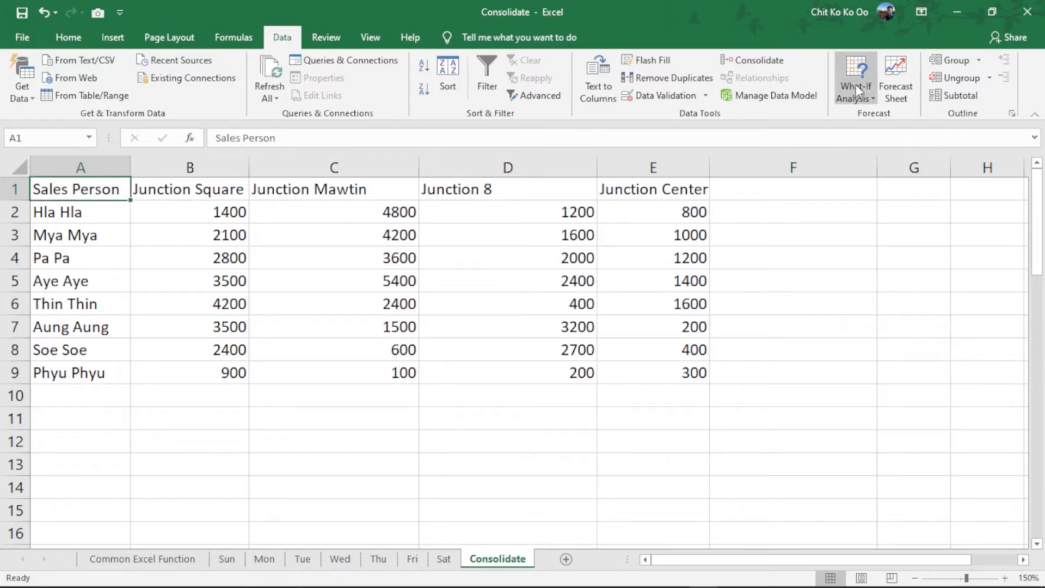
drag(90, 188, 695, 379)
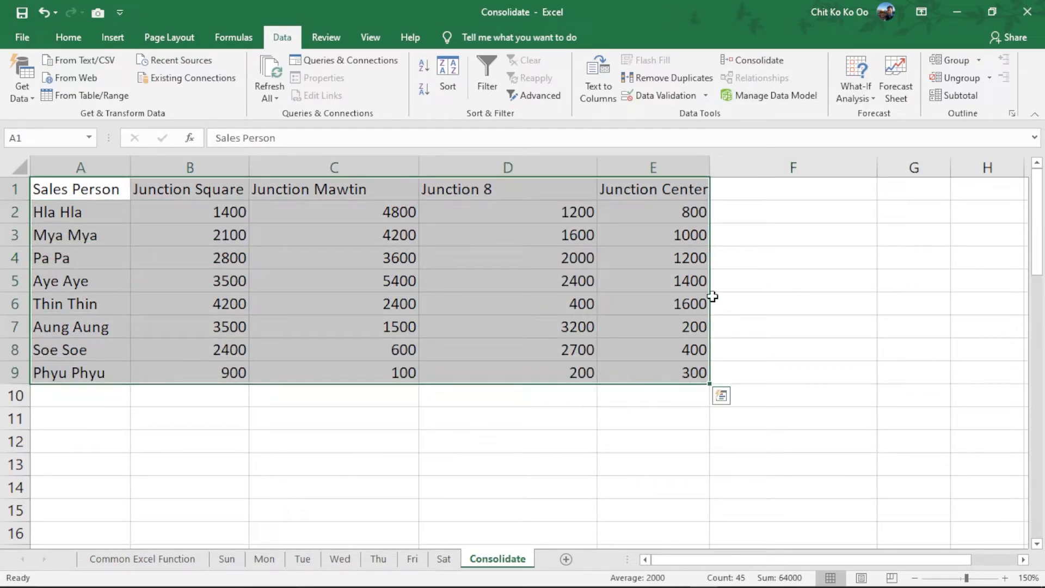
key(Delete)
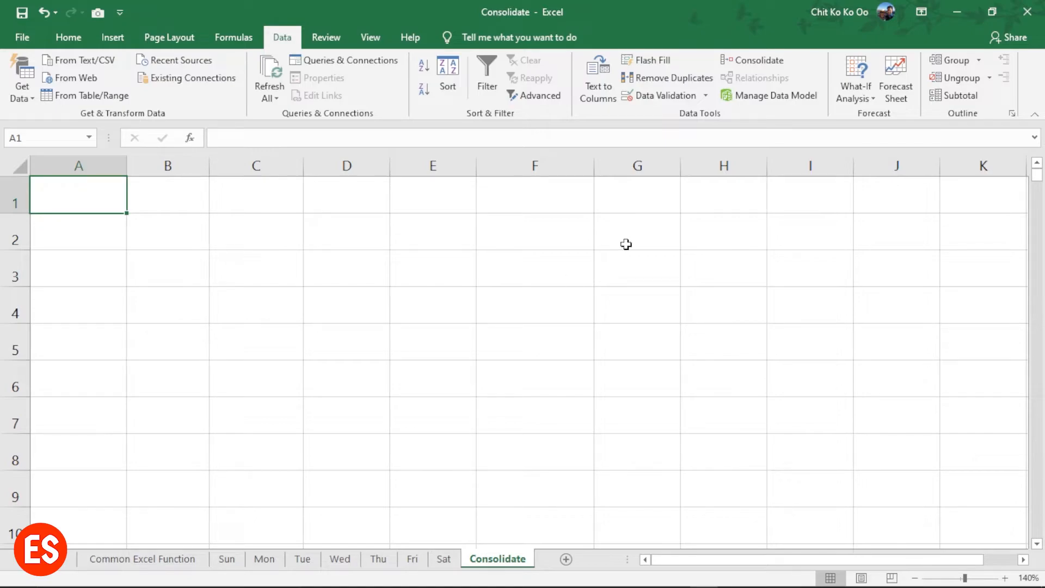
Step: Open the Consolidate settings for cell A1 and review the named ranges listed as references
click(751, 61)
drag(630, 218, 504, 104)
click(396, 223)
click(398, 214)
click(399, 205)
click(405, 213)
scroll(414, 214, down, 1)
click(448, 223)
click(412, 233)
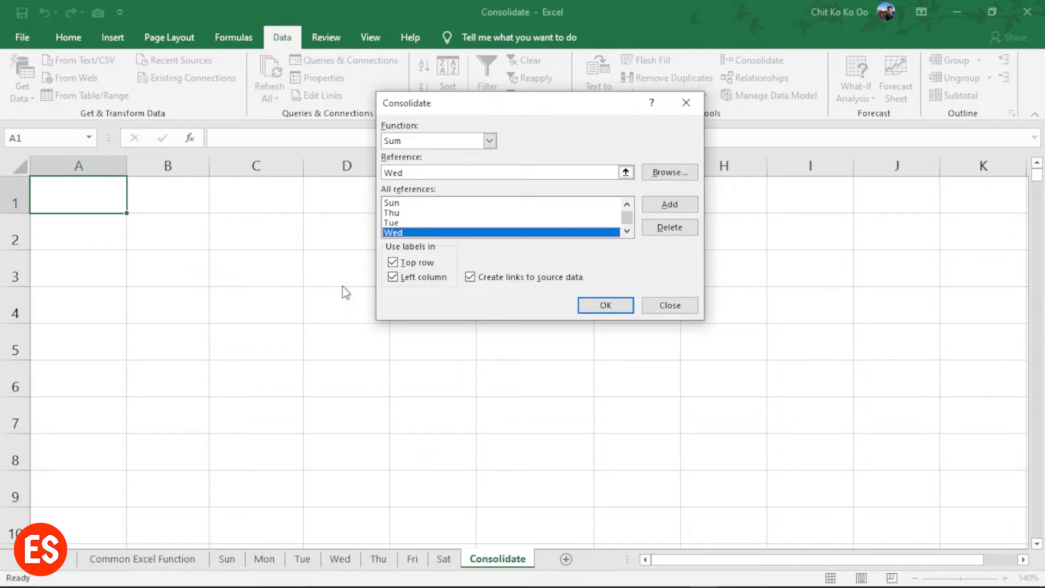
Step: Consolidate the named ranges with only Left column labels, turning off Top row and Create links to source data
click(489, 279)
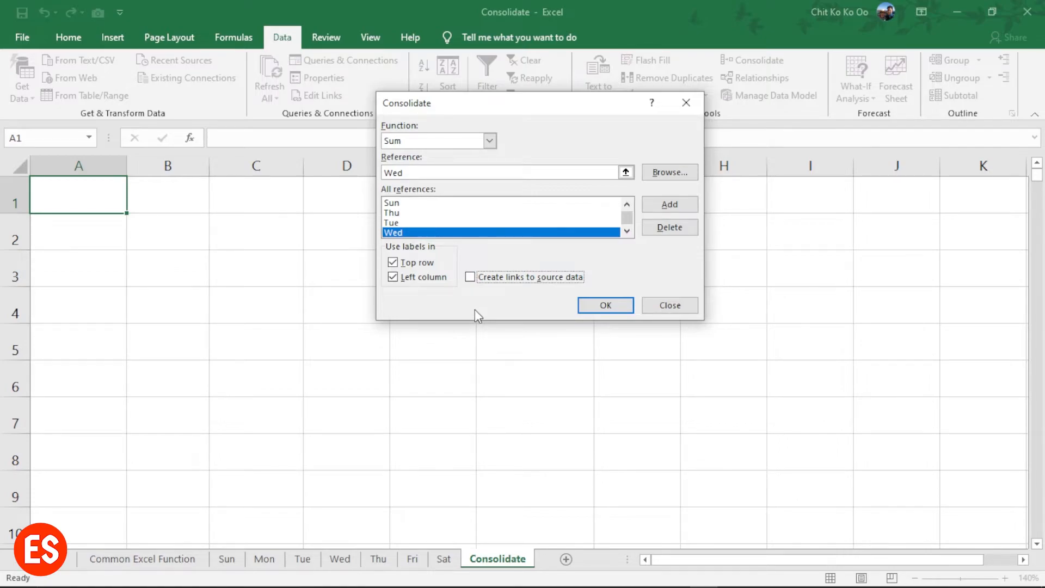
click(411, 279)
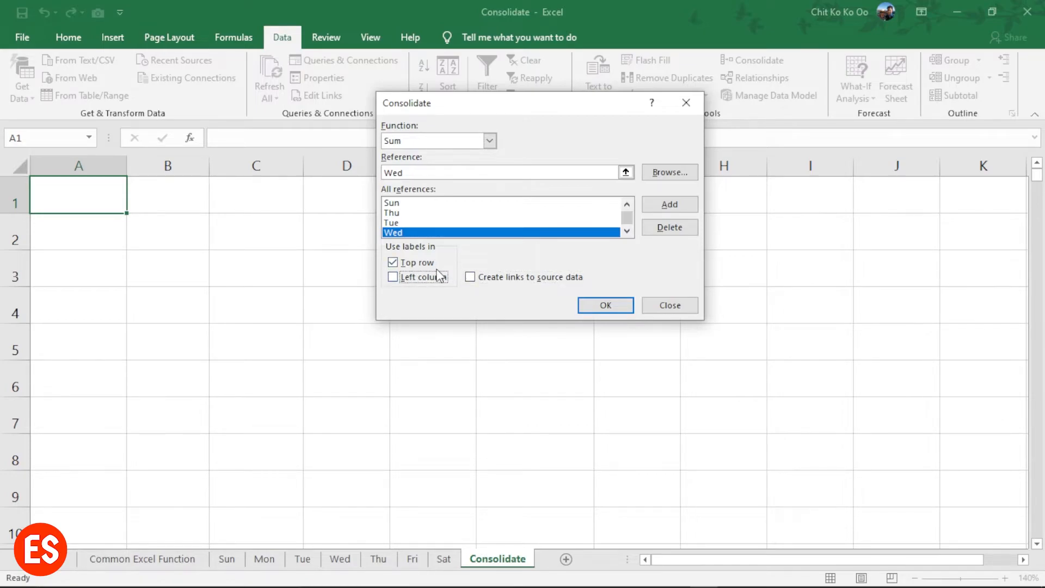
click(393, 263)
click(393, 277)
click(603, 310)
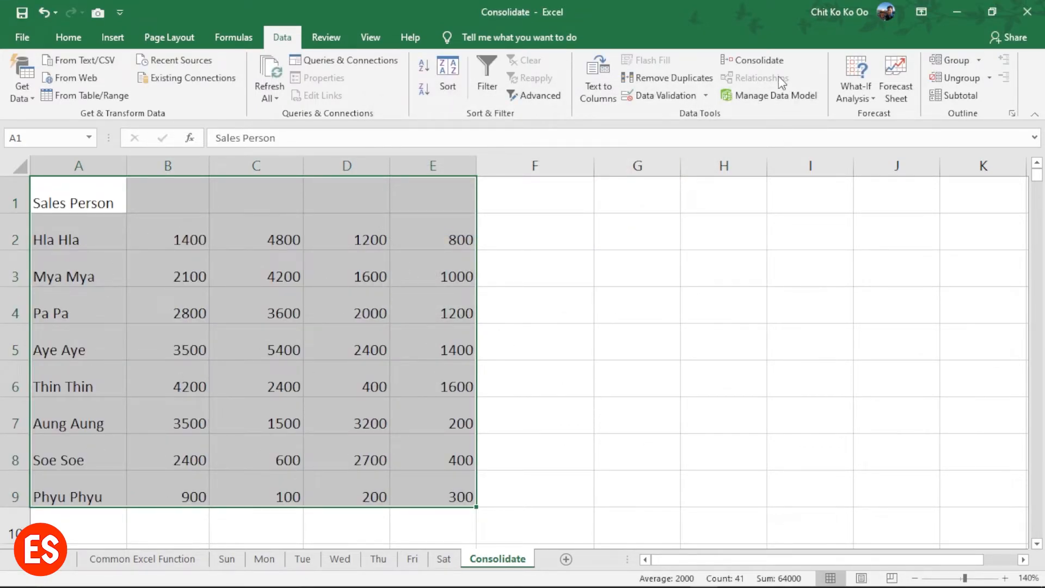
Step: Consolidate the named ranges again with both Top row and Left column labels to restore the junction headers
click(754, 60)
click(405, 262)
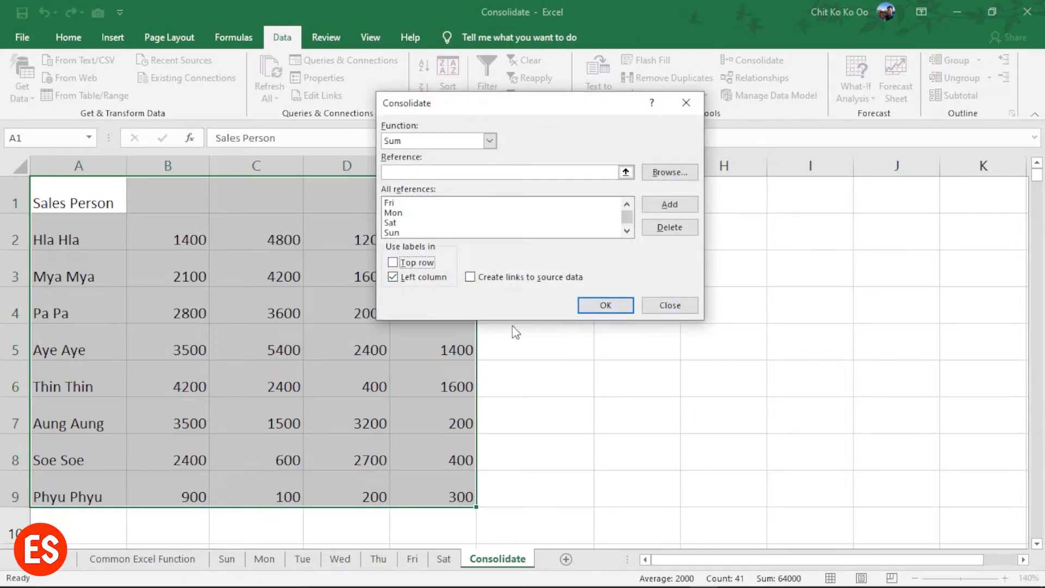
click(422, 263)
click(598, 308)
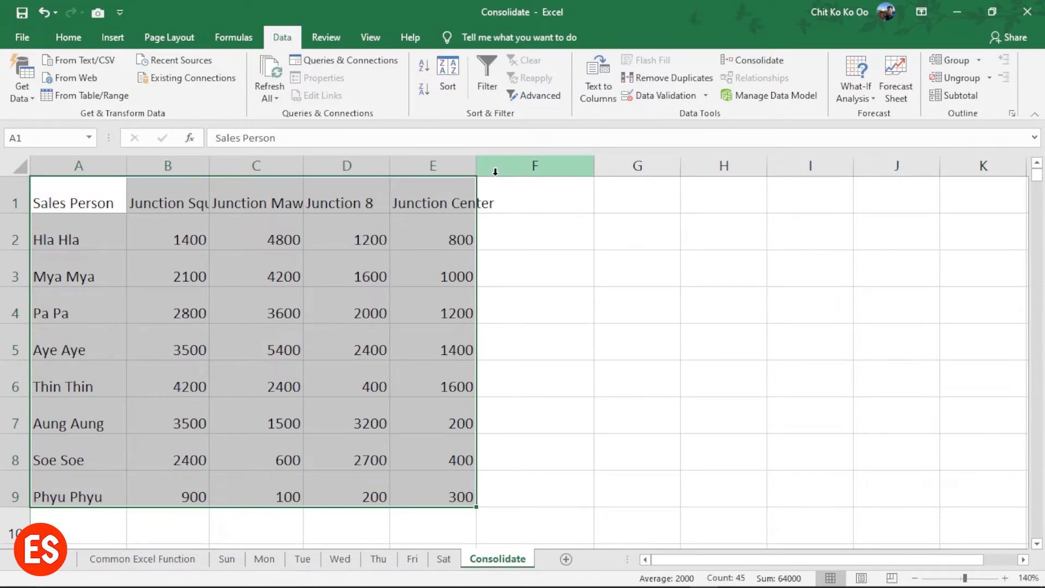
Step: Consolidate the named ranges again with Create links to source data turned on
click(753, 61)
click(509, 277)
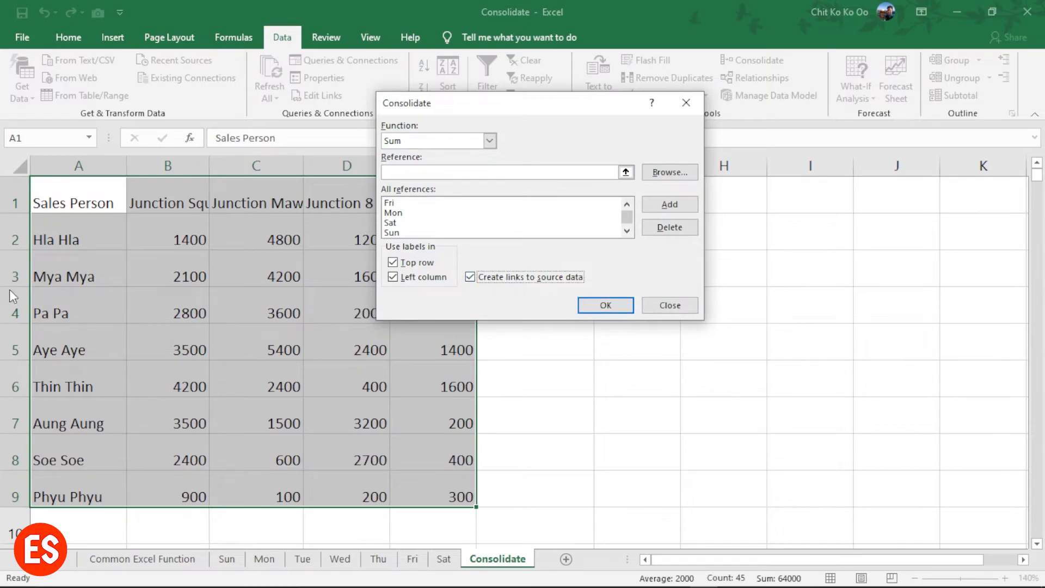
click(605, 306)
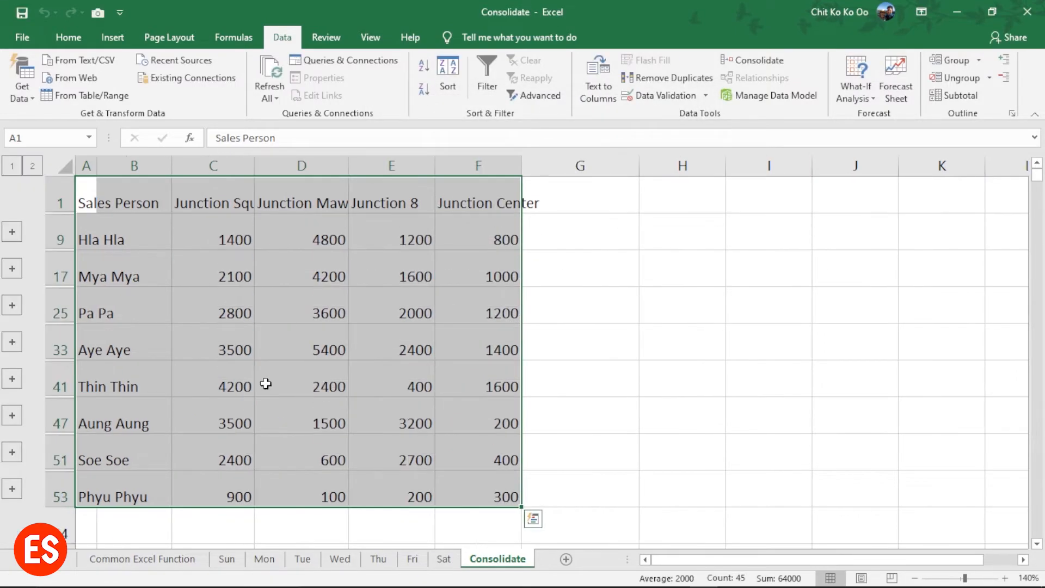
Step: Expand the first sales person's detail rows and widen column A so the Sales Person labels fit
click(12, 231)
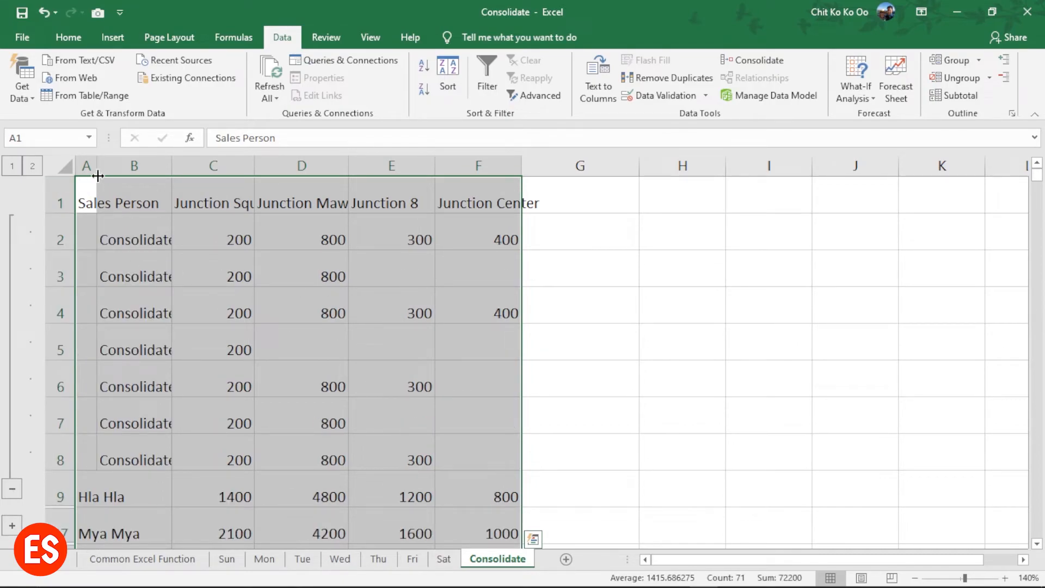
drag(97, 167, 173, 166)
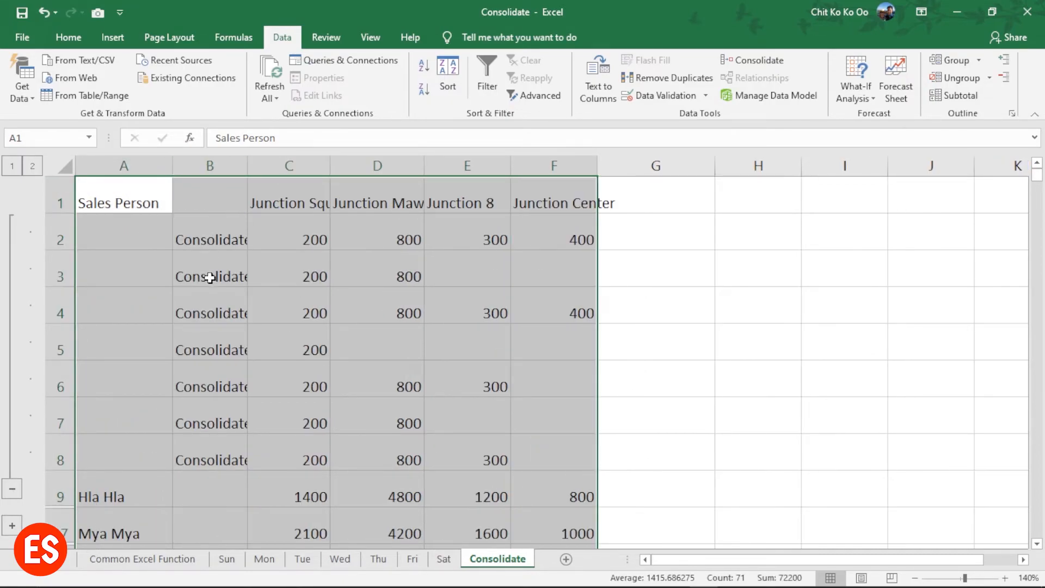
scroll(210, 276, down, 1)
click(111, 383)
scroll(228, 374, up, 1)
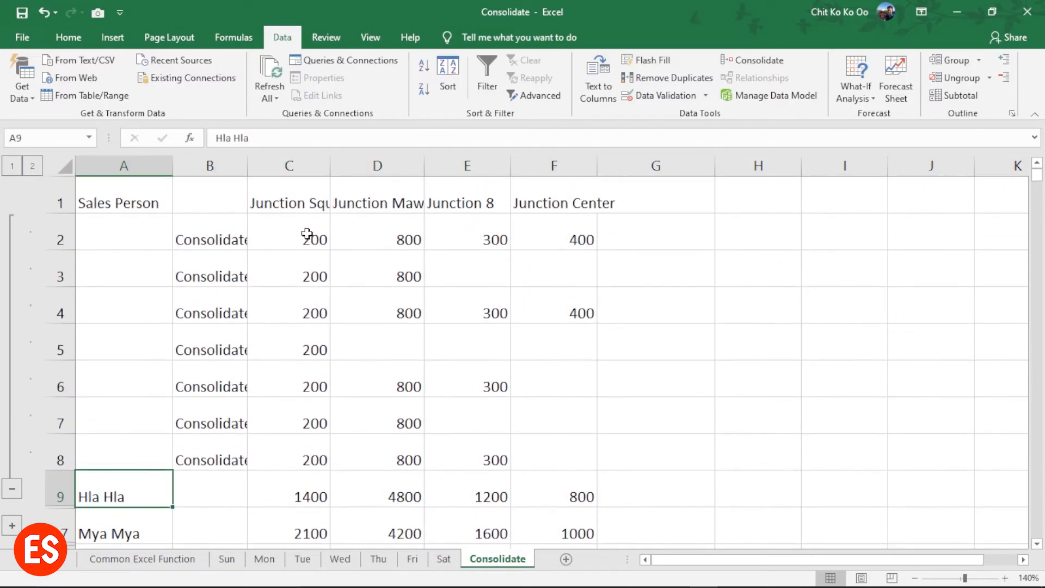
Step: Examine the linked daily values in rows 2 to 8 under Junction Square, Junction Mawtin and Junction 8
click(307, 237)
click(301, 273)
click(298, 306)
click(299, 343)
click(299, 379)
click(299, 416)
click(301, 449)
drag(299, 376, 303, 269)
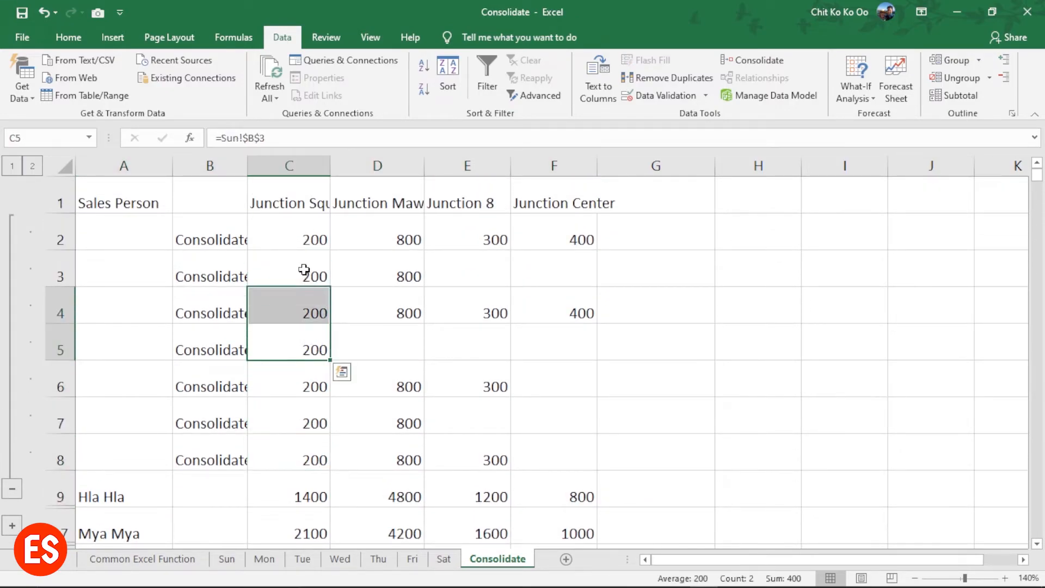
click(305, 234)
click(407, 239)
click(403, 305)
click(412, 384)
drag(416, 417, 417, 458)
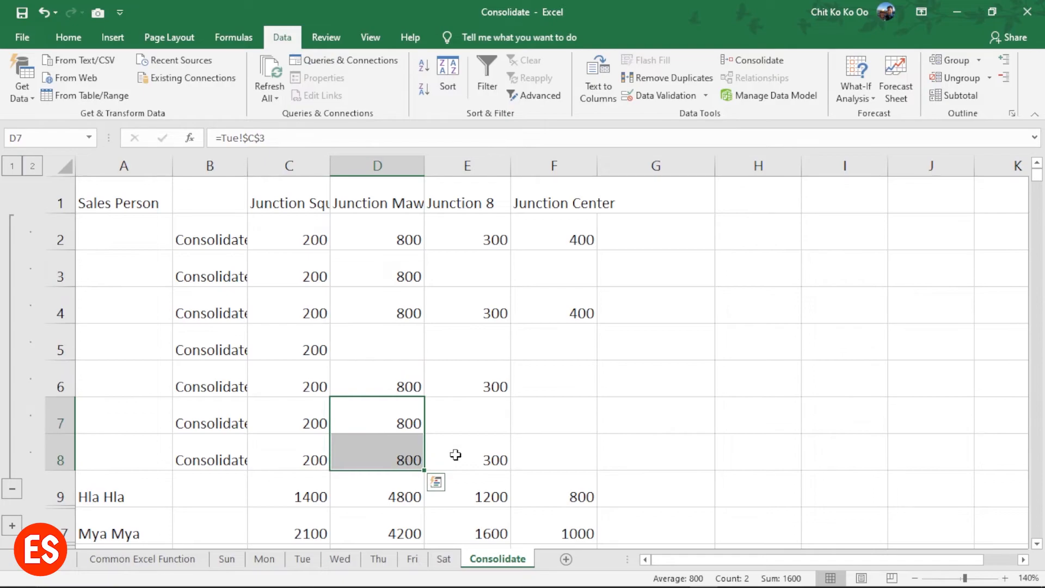
click(479, 384)
click(474, 270)
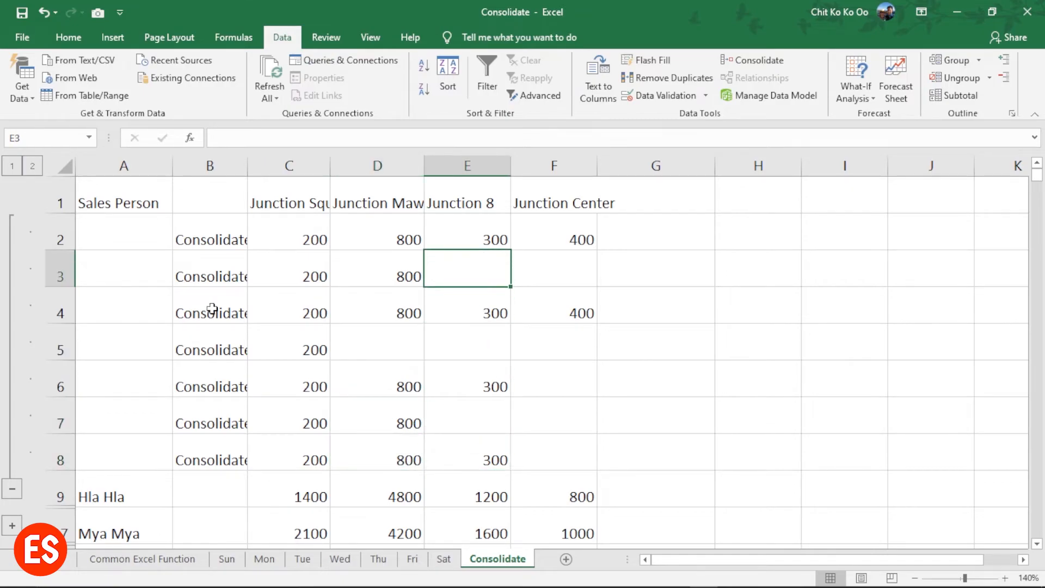
Step: Collapse the first sales person's detail rows, expanding them once more before leaving them collapsed
click(13, 491)
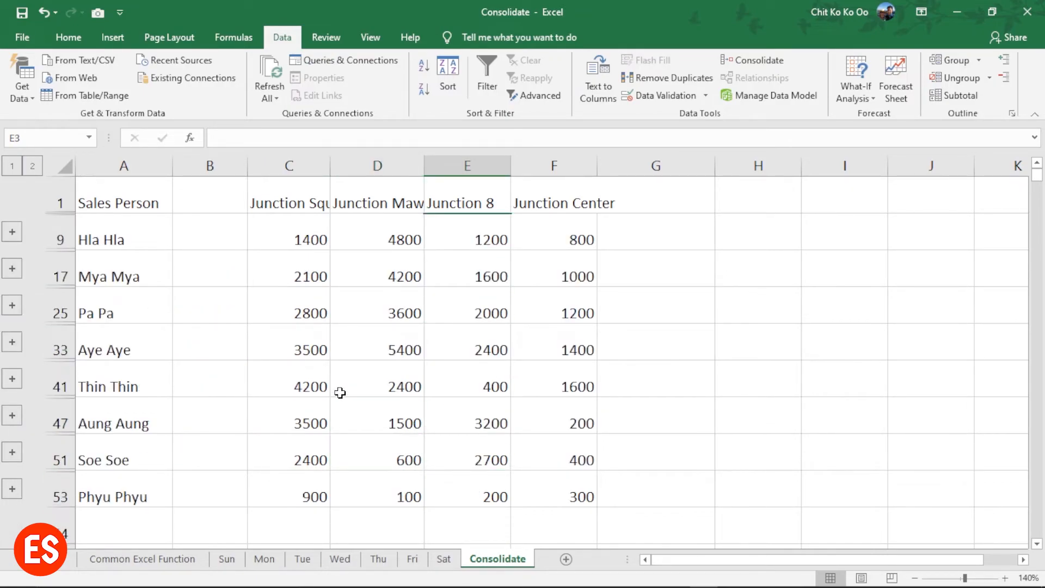
click(12, 233)
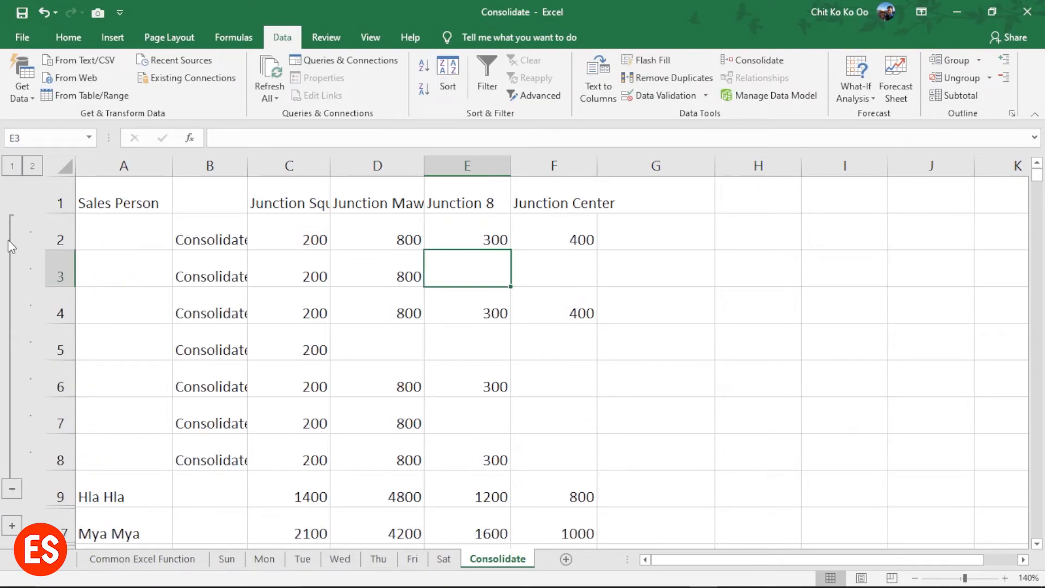
click(12, 488)
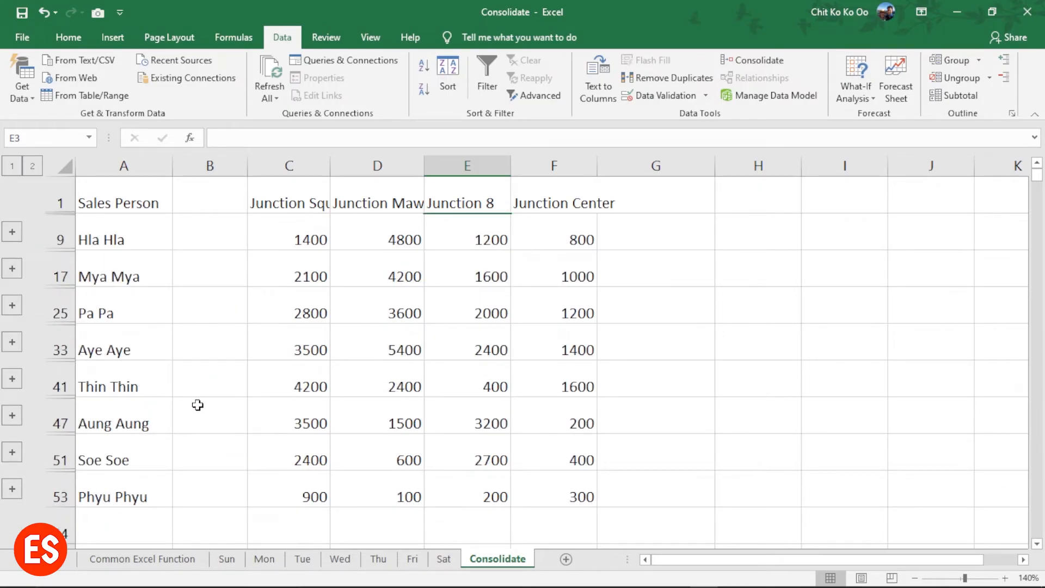
Step: Expand the detail rows 48 to 50 above the row 51 total, review them and collapse them again
scroll(196, 405, down, 1)
click(12, 415)
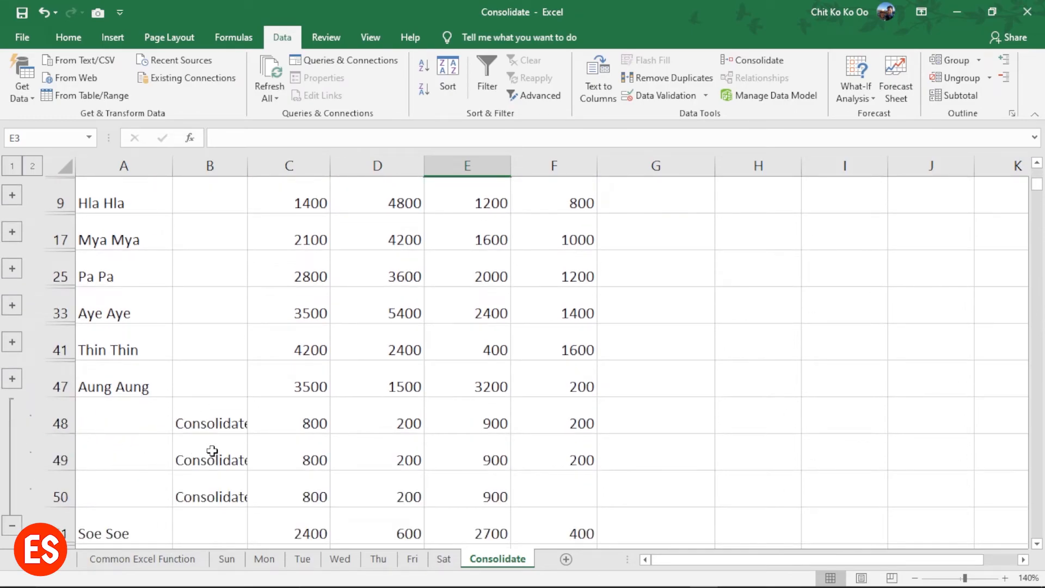
scroll(213, 451, down, 3)
scroll(213, 451, up, 1)
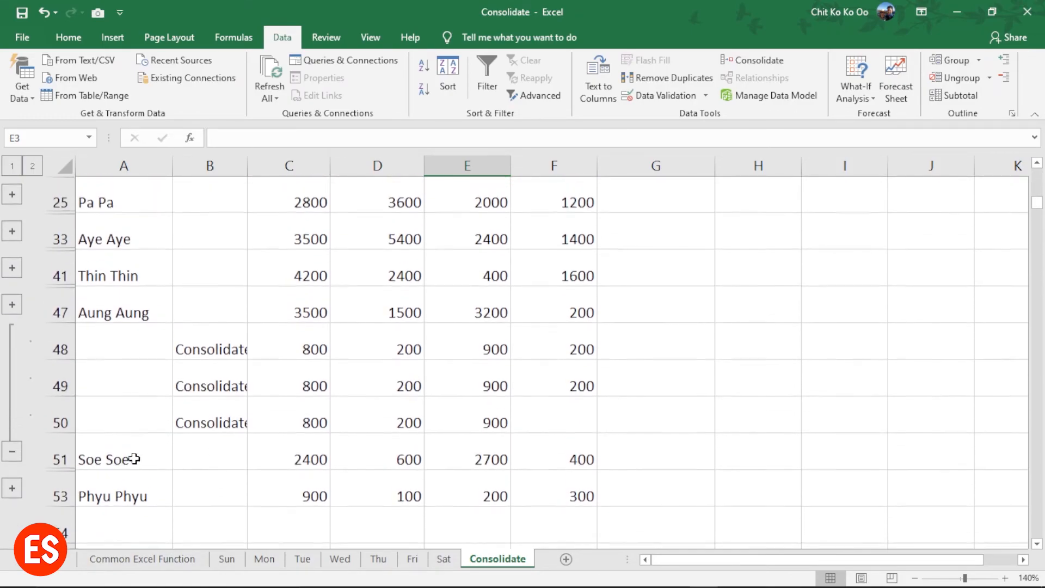
click(12, 452)
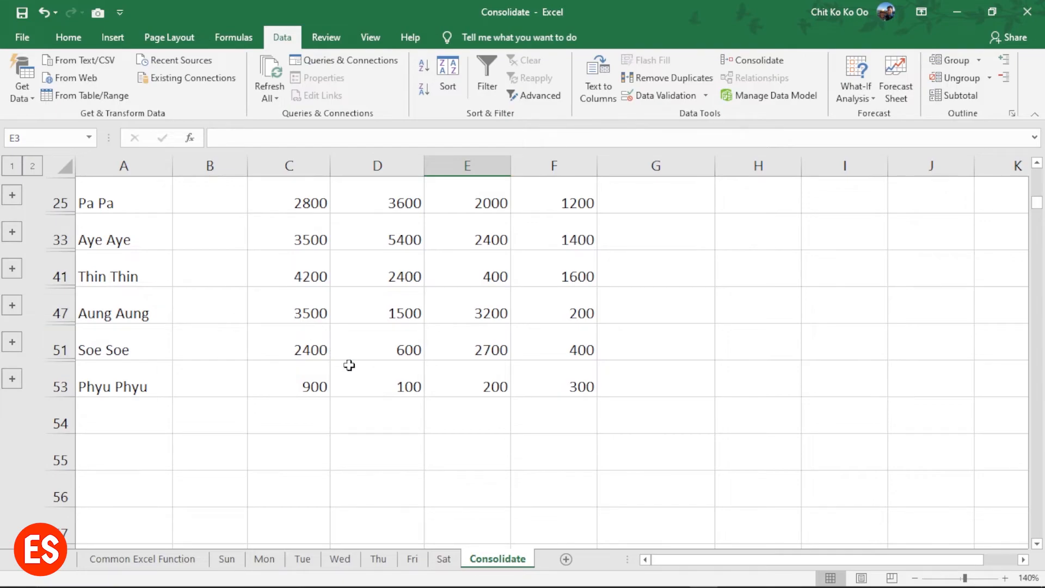
scroll(423, 415, up, 3)
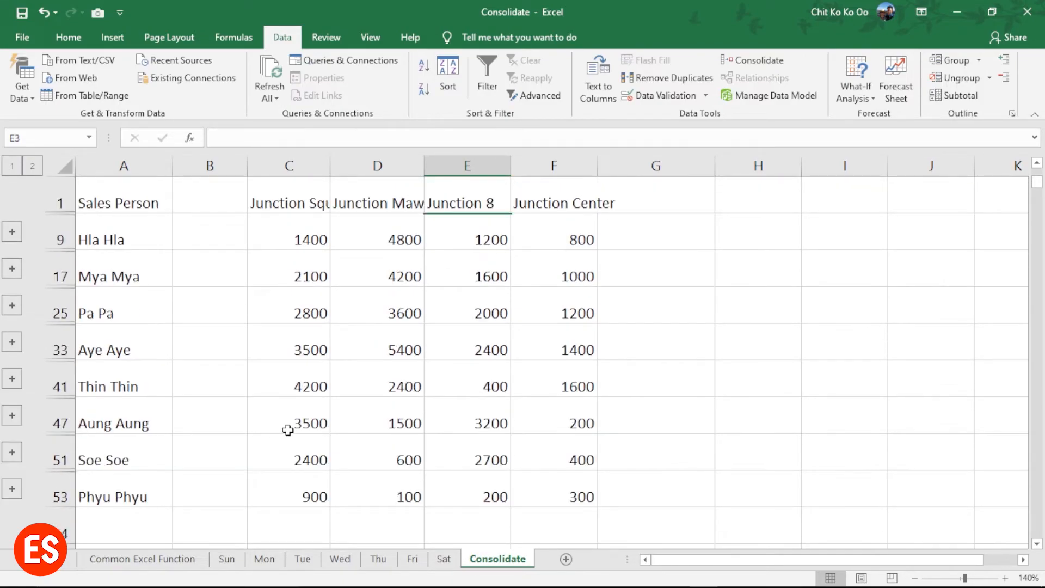
Step: Show the detail rows of every sales person at outline level 2, review them and return to level 1
click(33, 167)
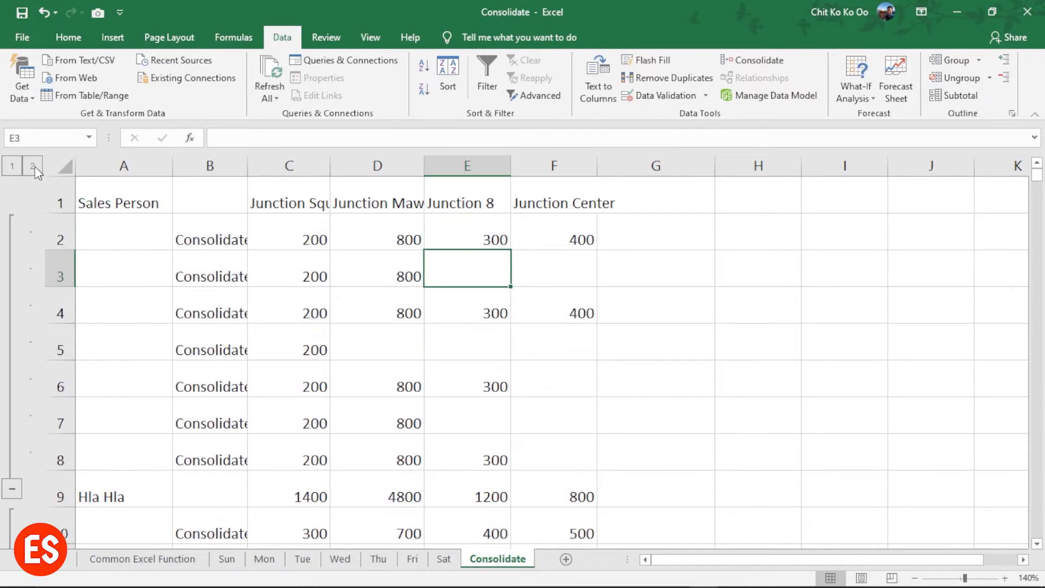
scroll(604, 418, down, 10)
scroll(605, 418, up, 6)
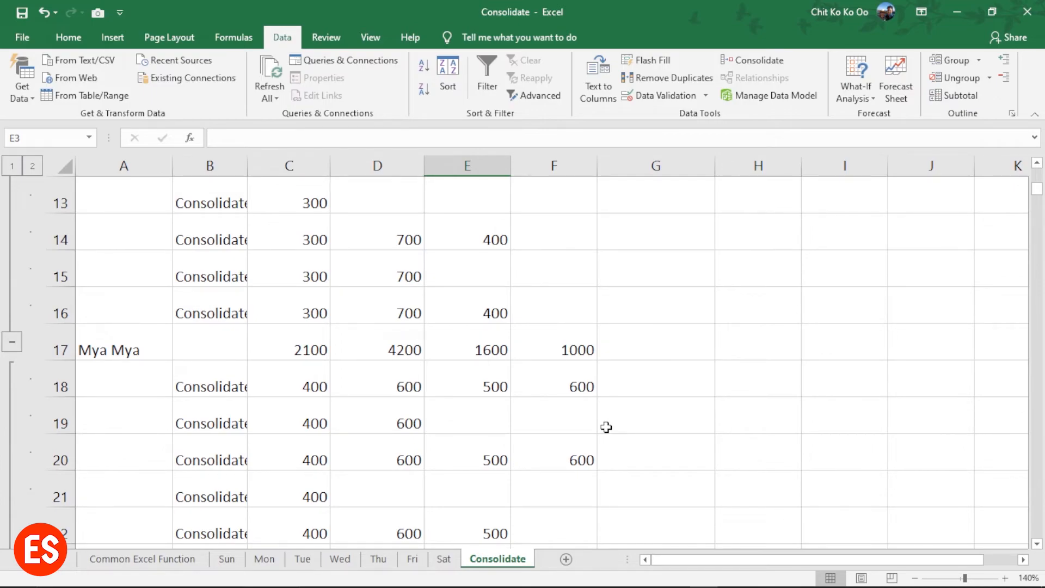
click(11, 166)
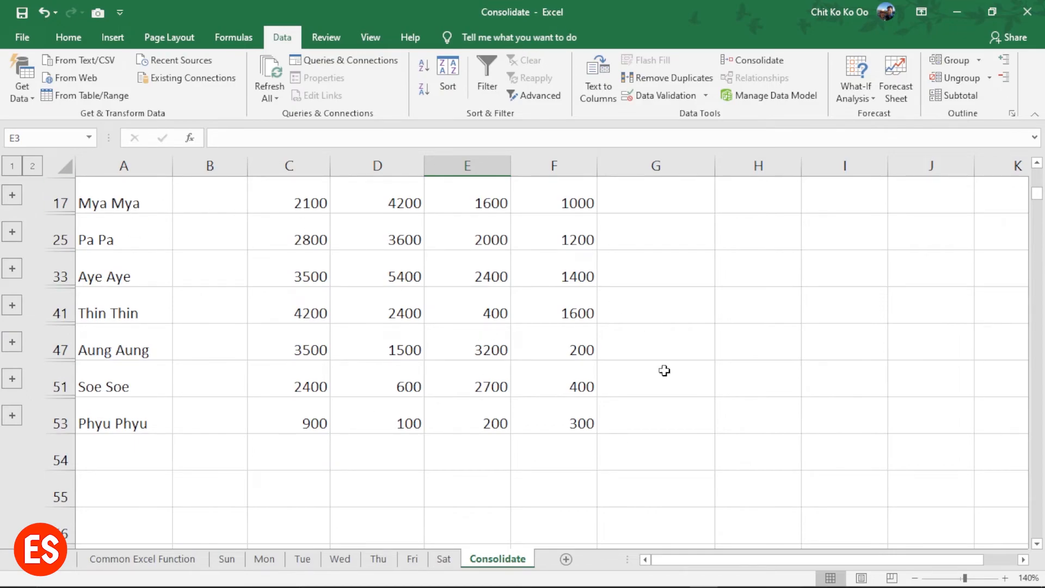
scroll(641, 322, up, 2)
Step: Select the consolidated table A1:F53 and compare it with the source tables on the Sun to Sat sheets
drag(95, 196, 581, 499)
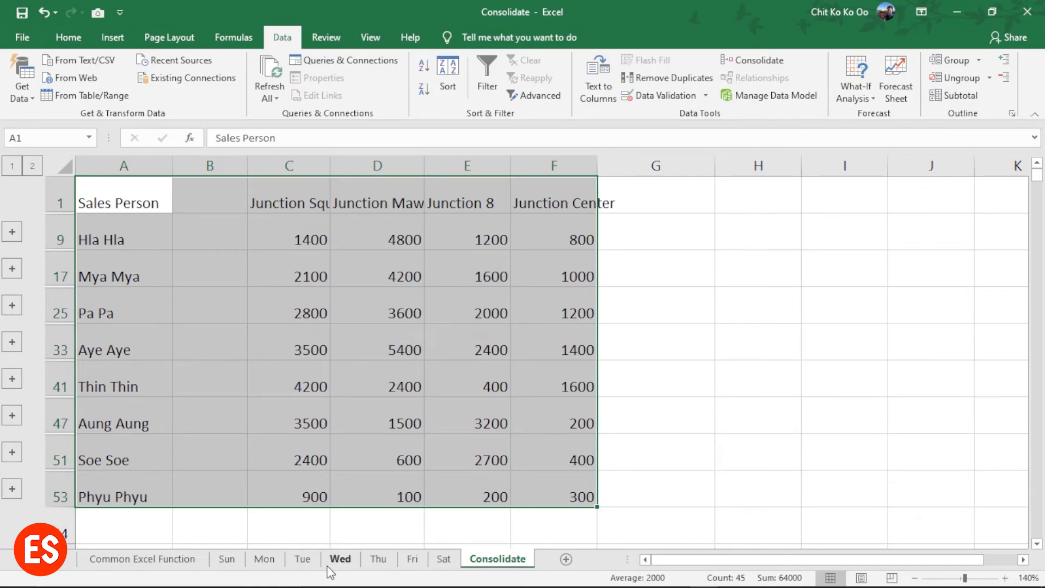
click(240, 563)
click(264, 561)
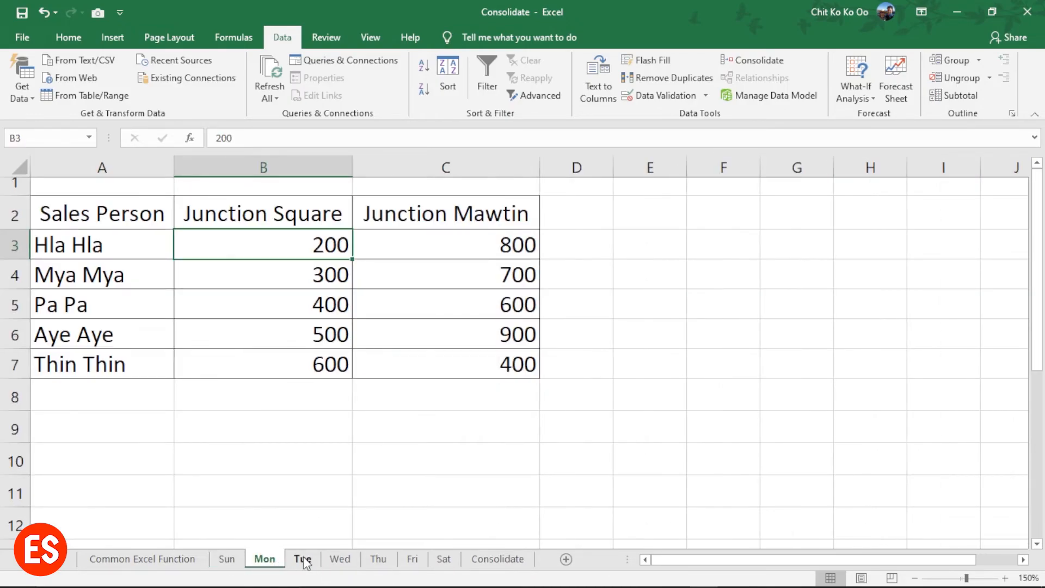
click(303, 561)
click(340, 561)
click(379, 559)
click(412, 559)
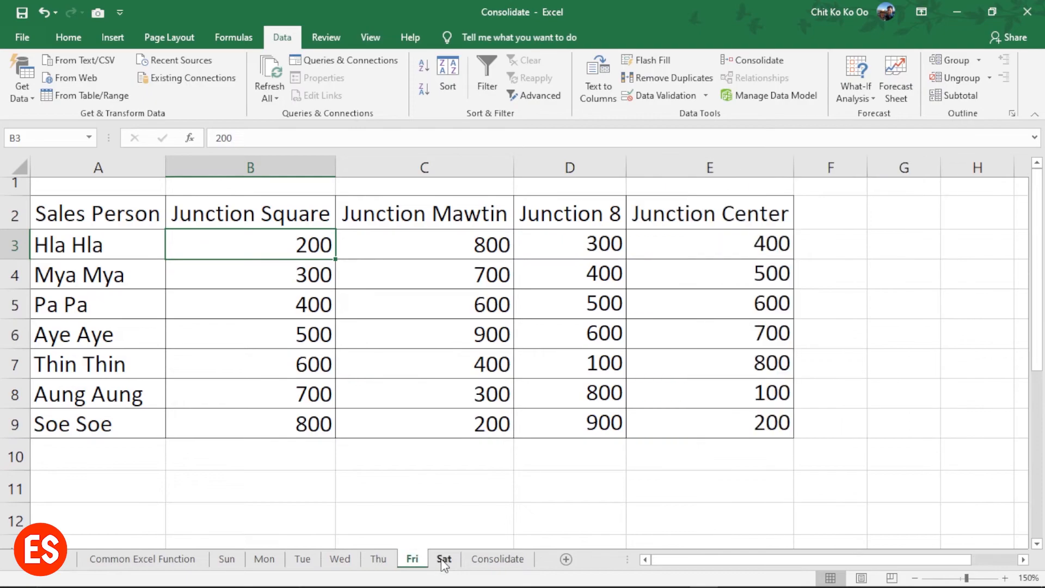
click(443, 558)
click(503, 561)
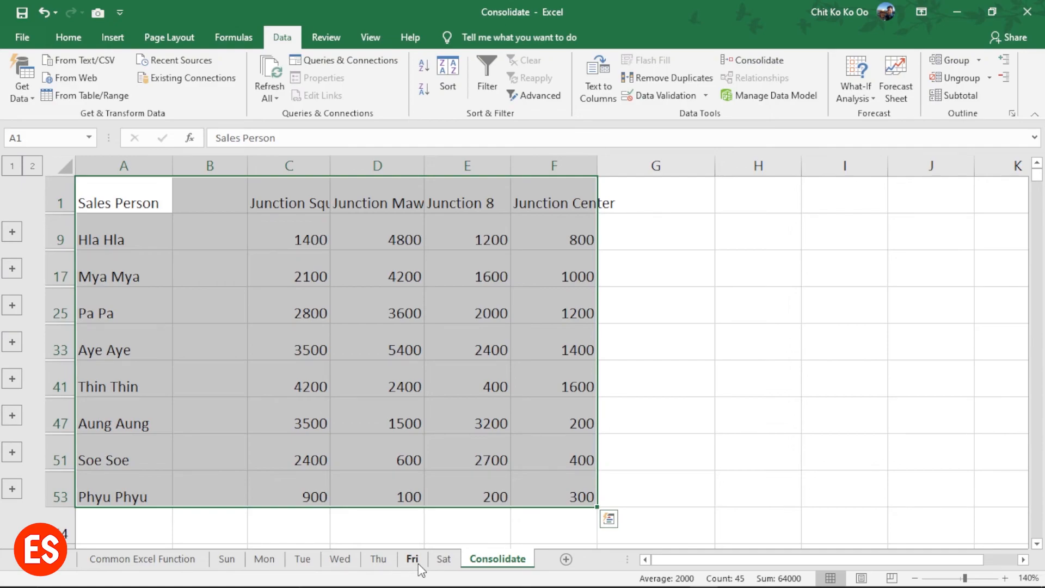
click(809, 325)
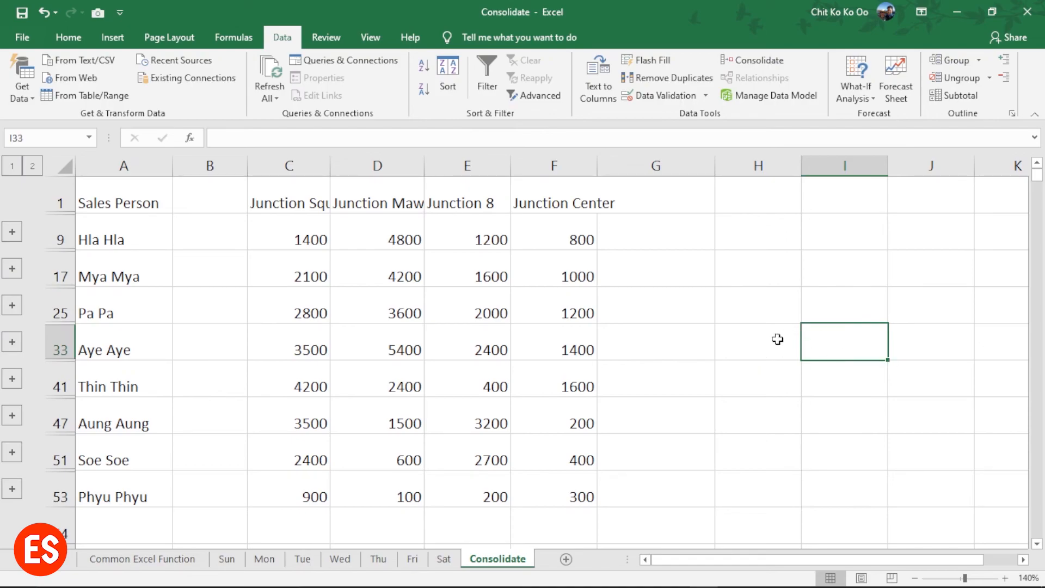
scroll(684, 398, down, 1)
scroll(692, 381, up, 1)
click(828, 310)
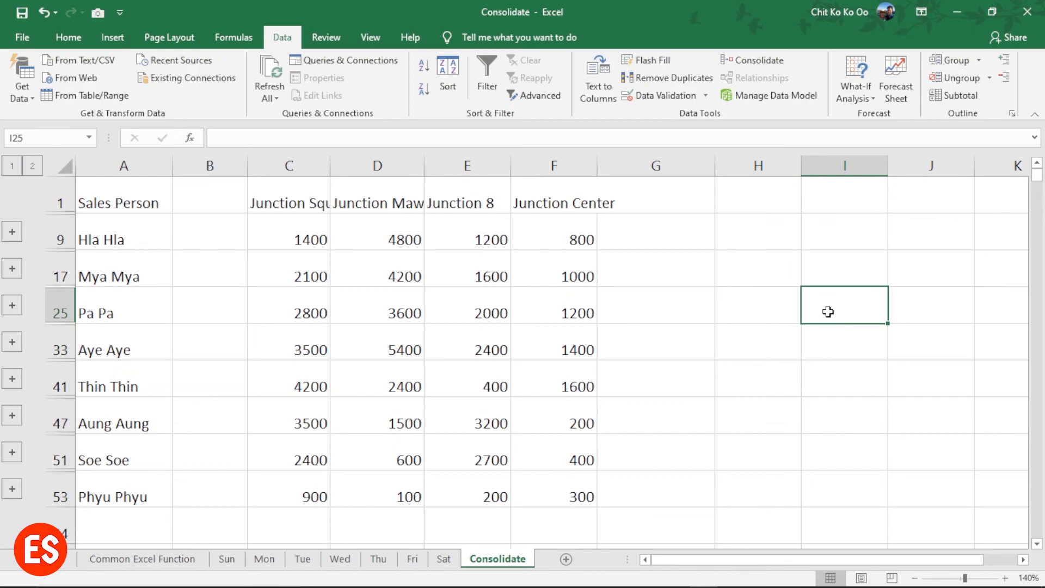
click(714, 284)
click(681, 407)
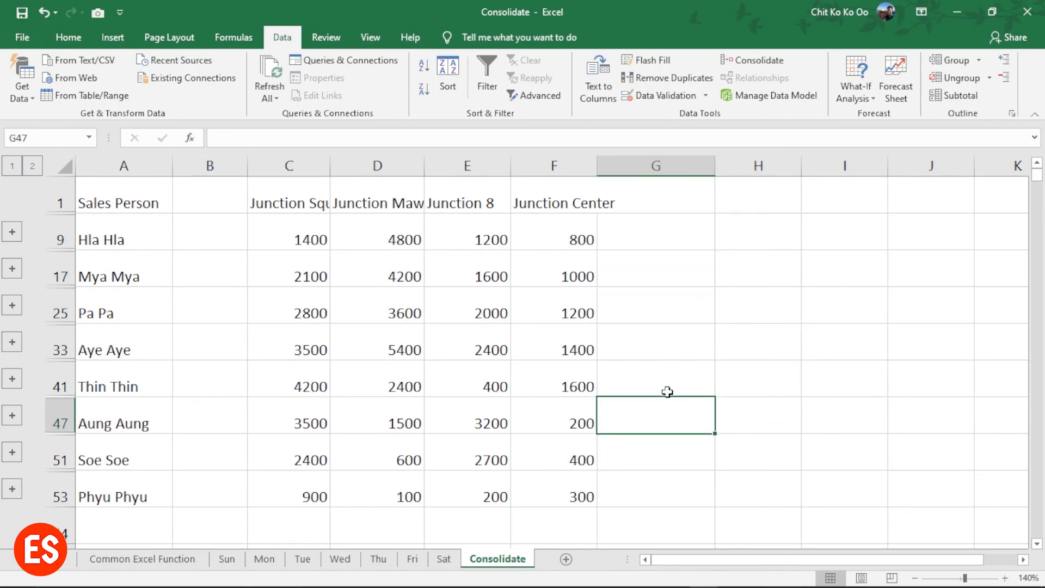
scroll(687, 330, down, 1)
scroll(686, 329, up, 1)
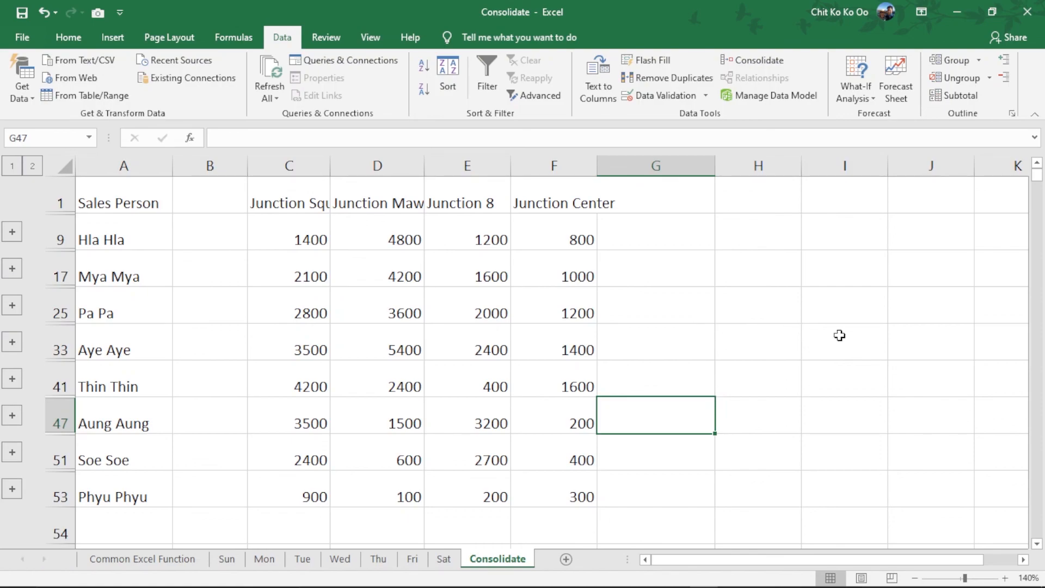
click(898, 333)
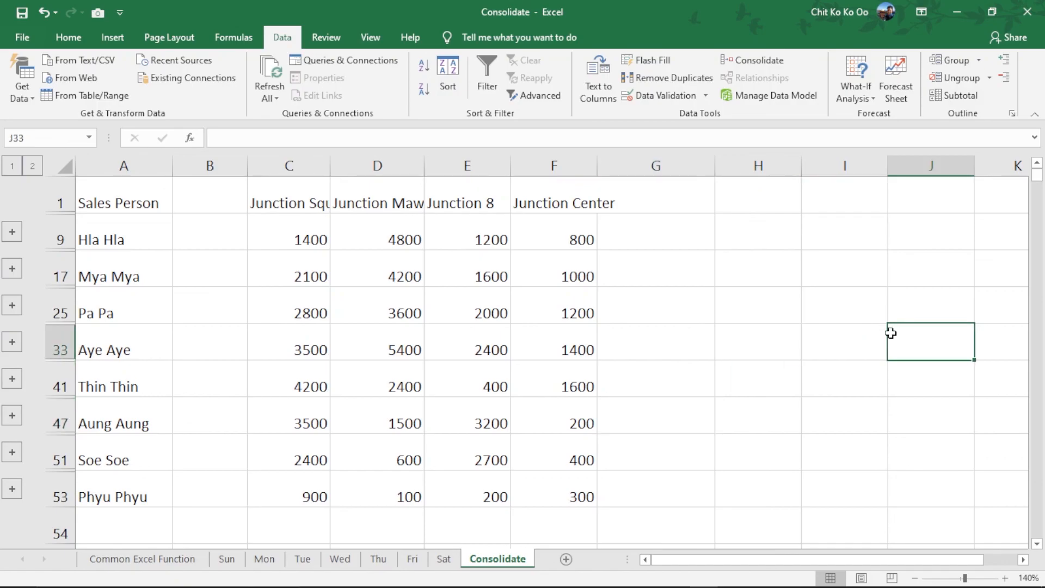